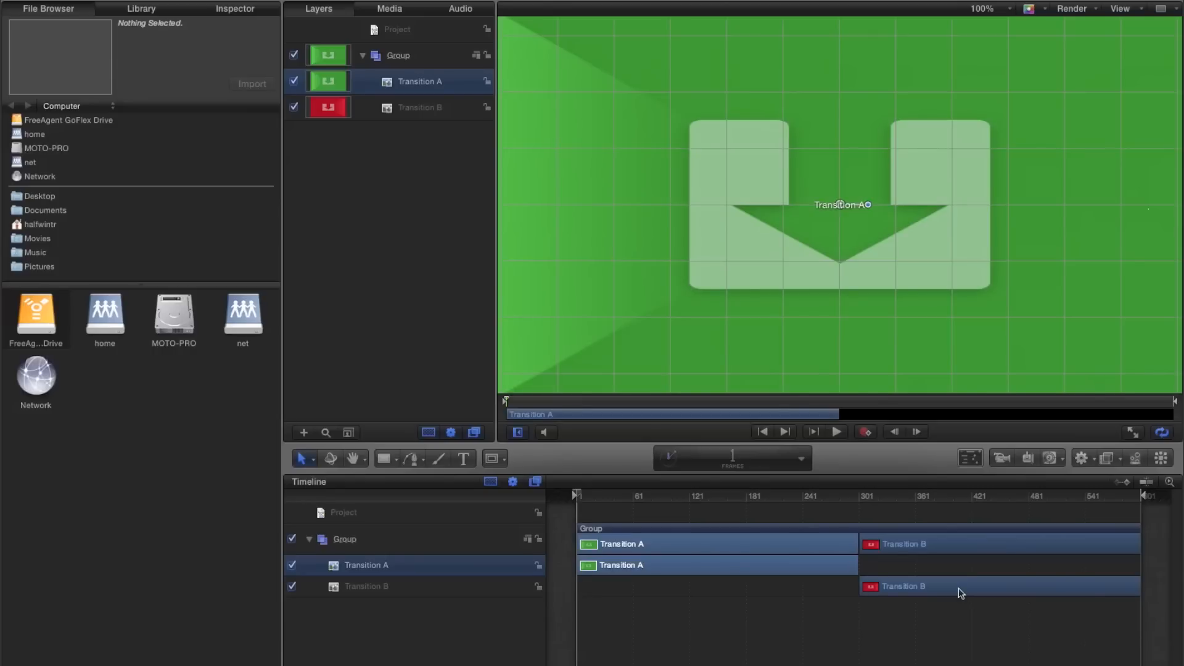
Extend Transition B back to the first frame and Transition A to the last frame so both span the whole project
left_click_drag(860, 587, 578, 590)
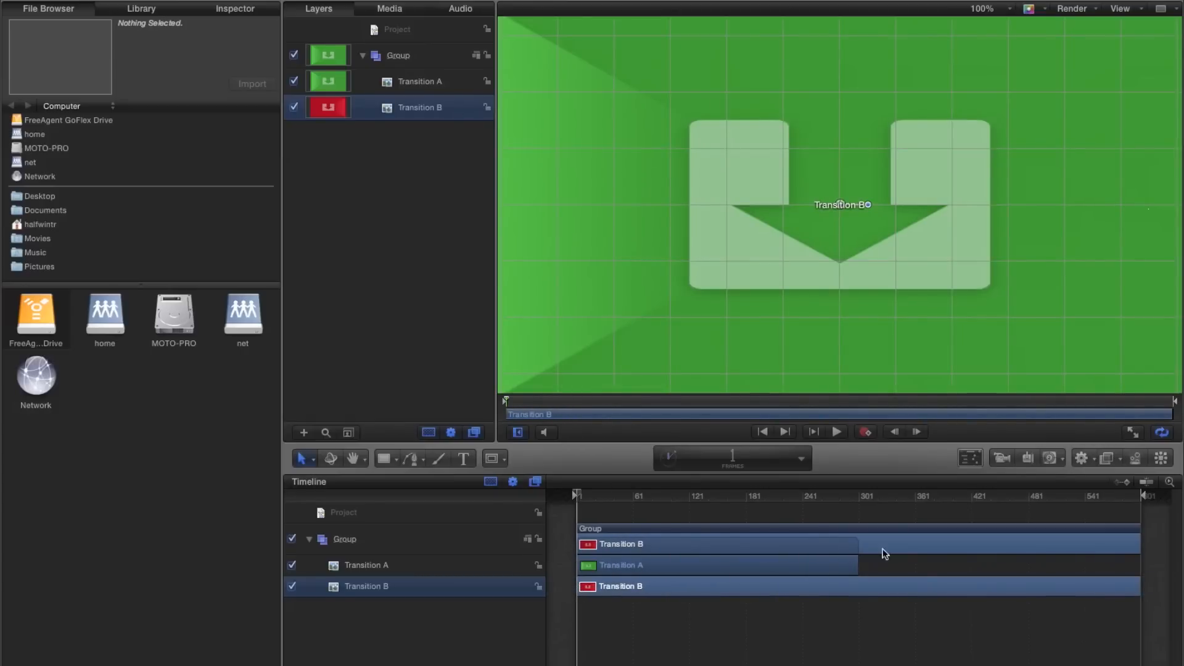
left_click_drag(858, 563, 1139, 564)
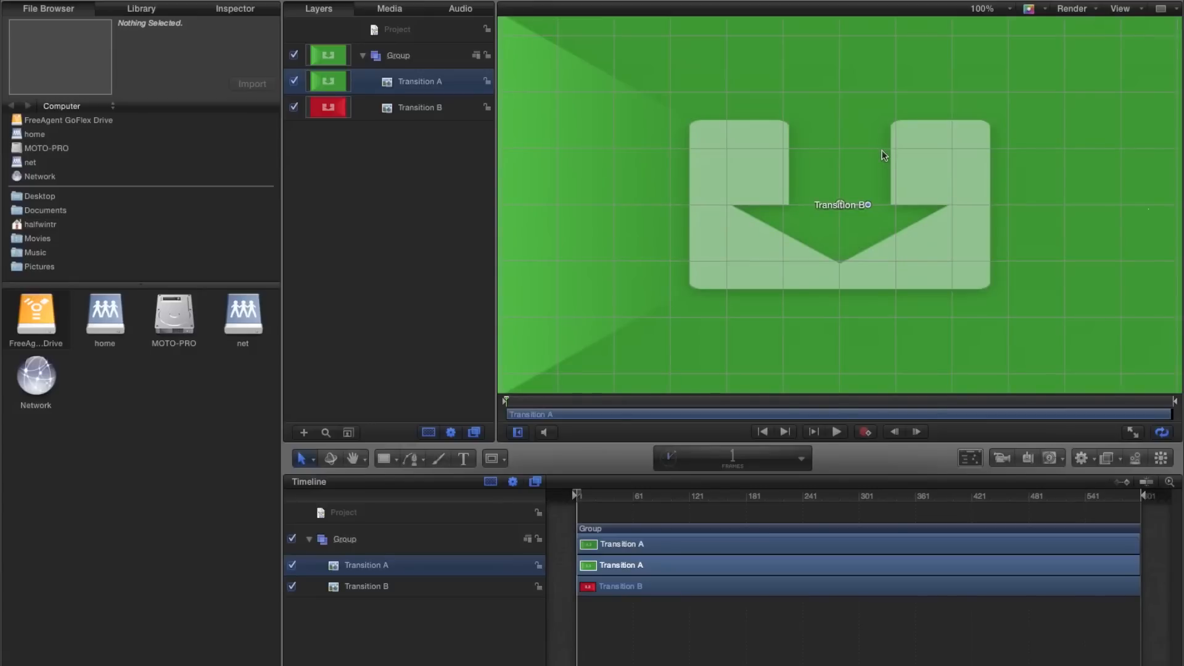
Draw a small white square above Transition A and move it into its own group above the transition group
key("shift+z")
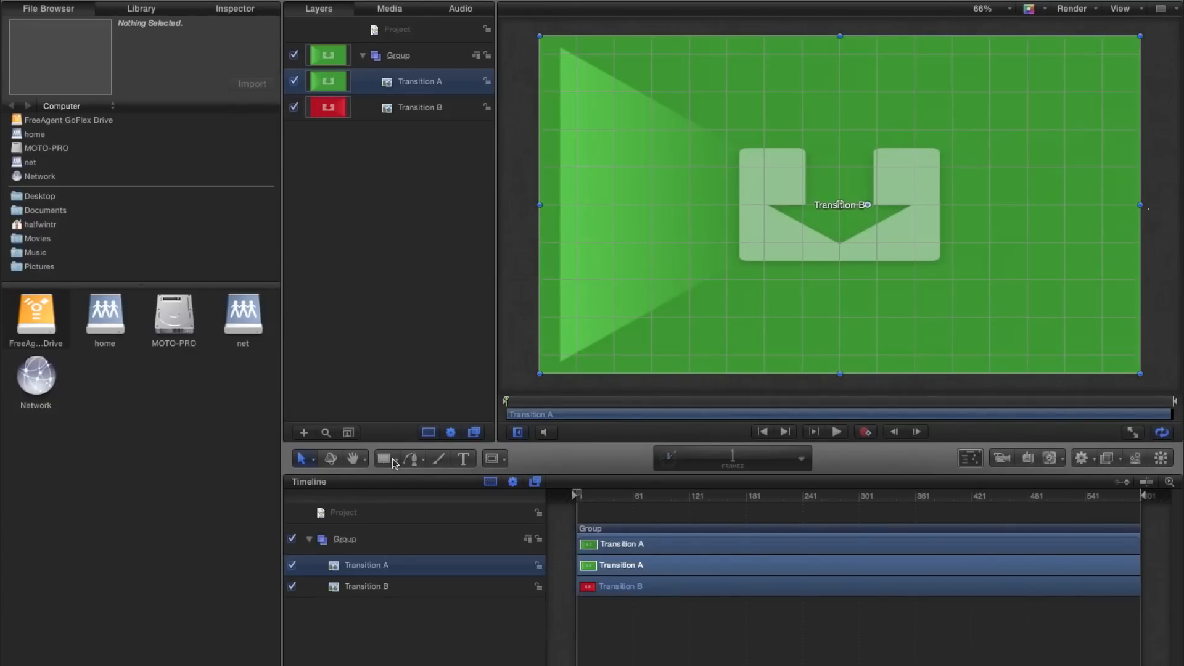
left_click(384, 458)
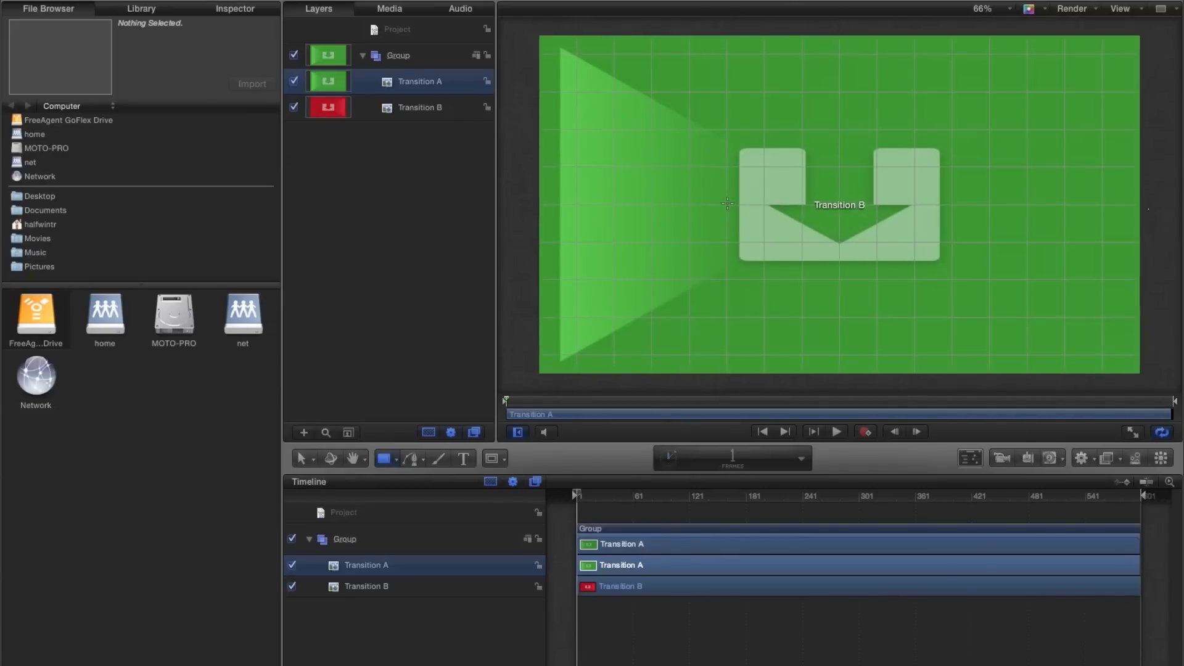
left_click_drag(652, 129, 724, 207)
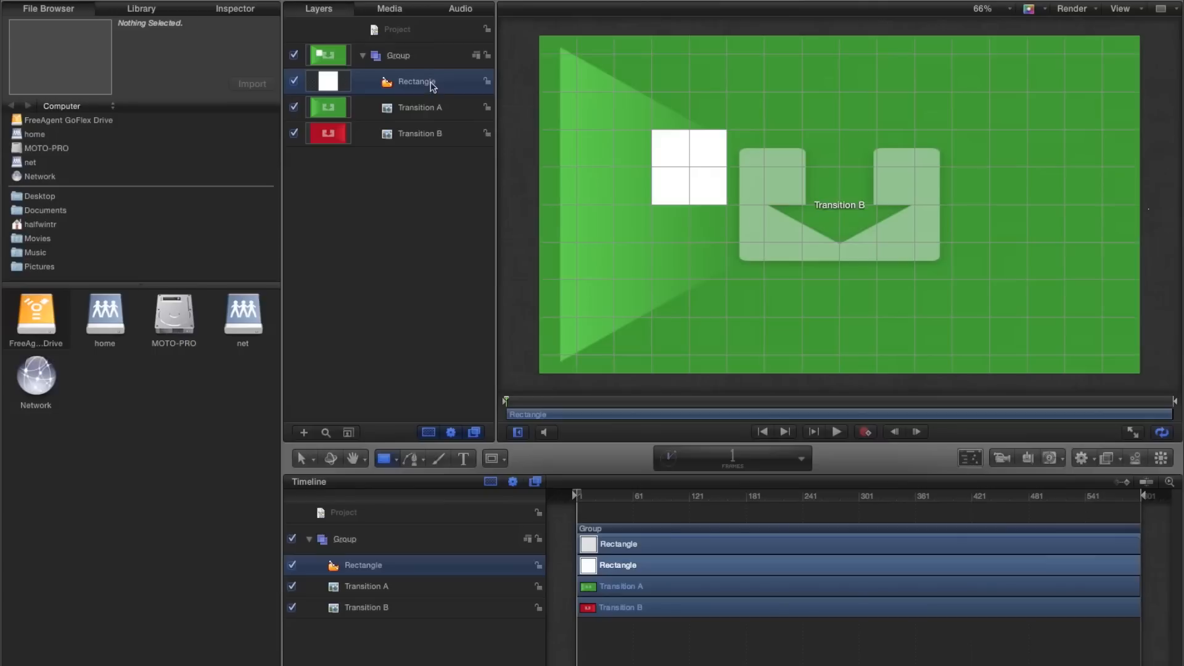
left_click_drag(432, 86, 427, 36)
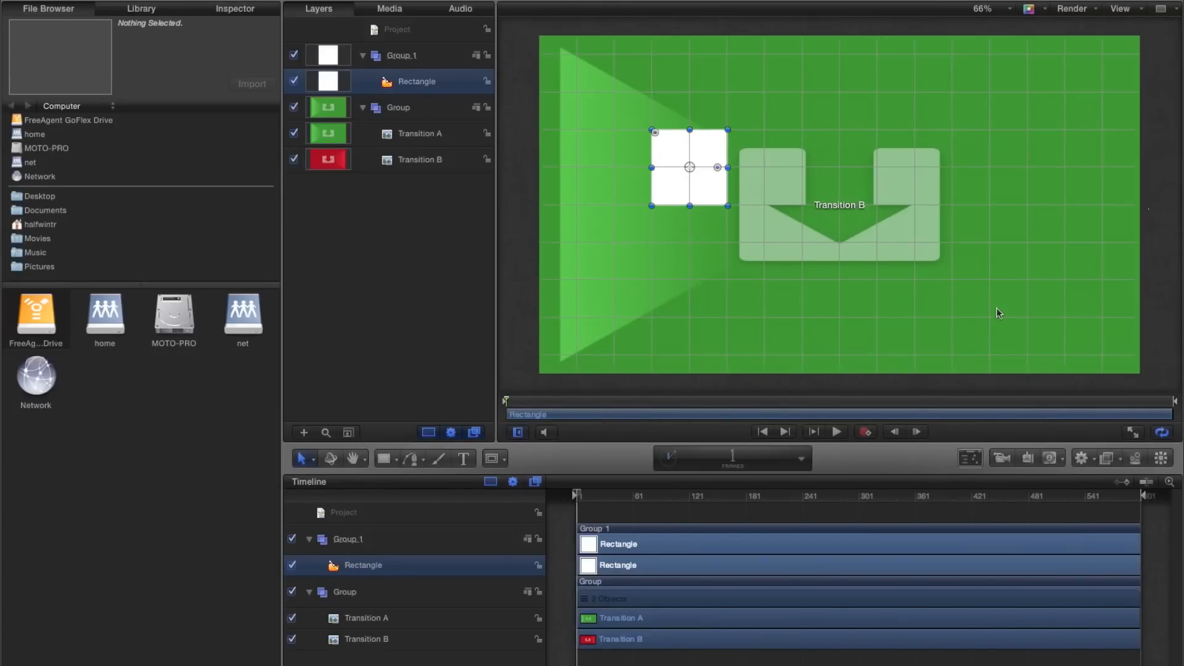
Replicate the square, then centre the replicator on the canvas and enlarge it to cover the whole frame
left_click(1162, 460)
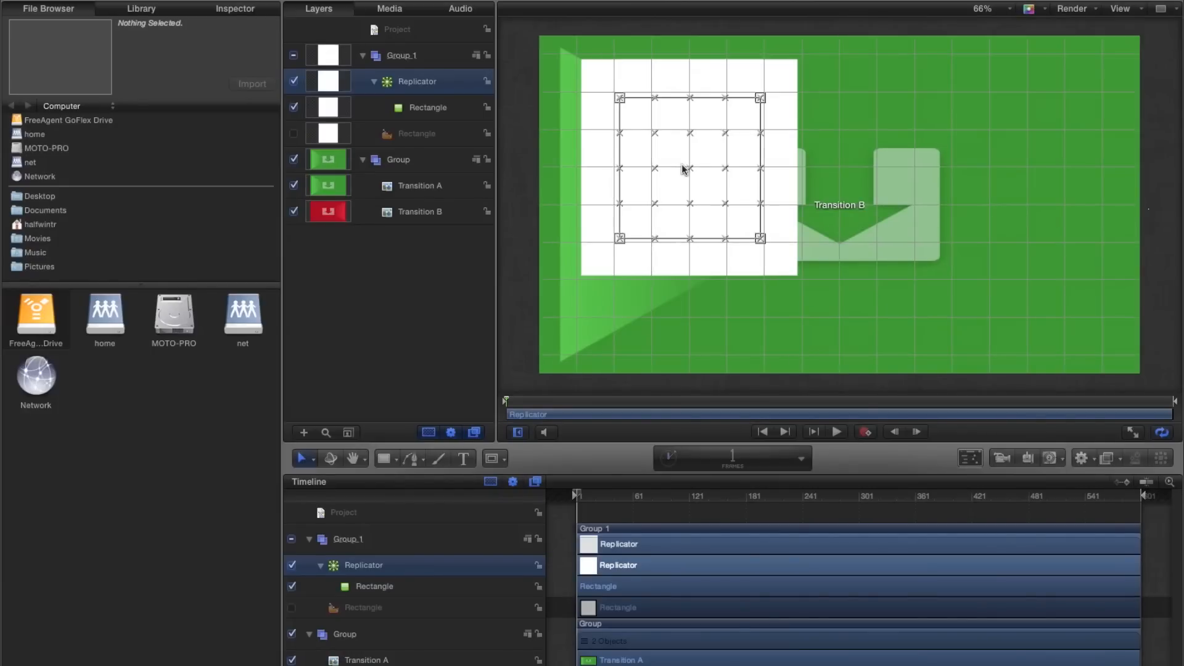
left_click_drag(681, 165, 832, 205)
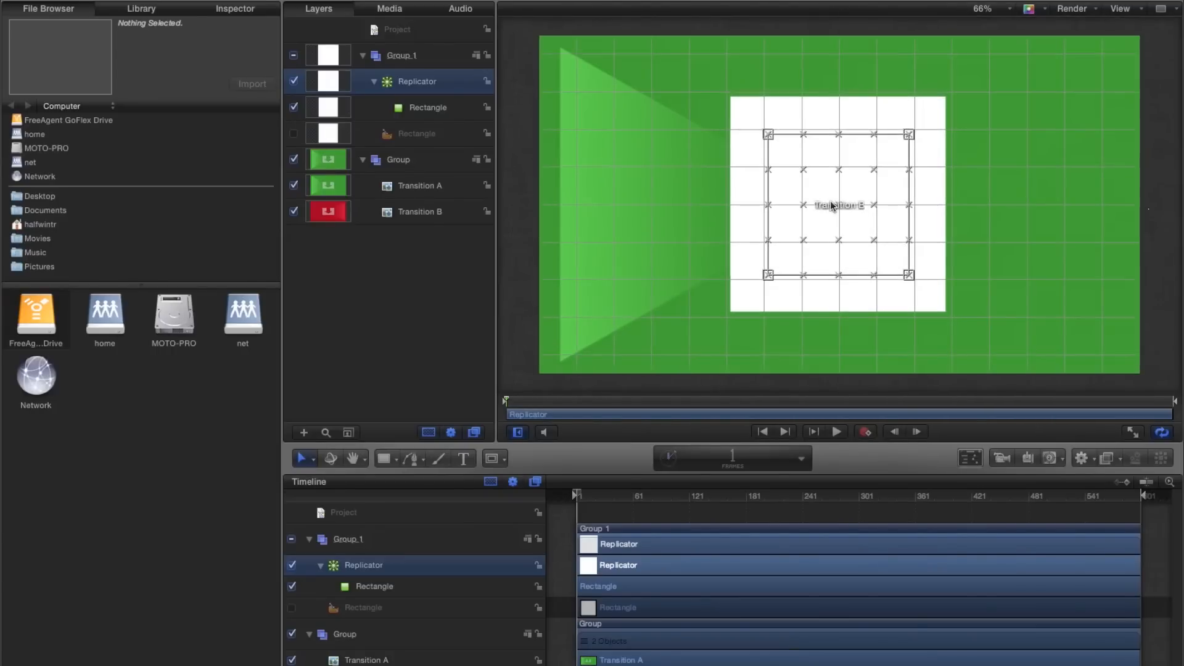
left_click_drag(909, 276, 1141, 376)
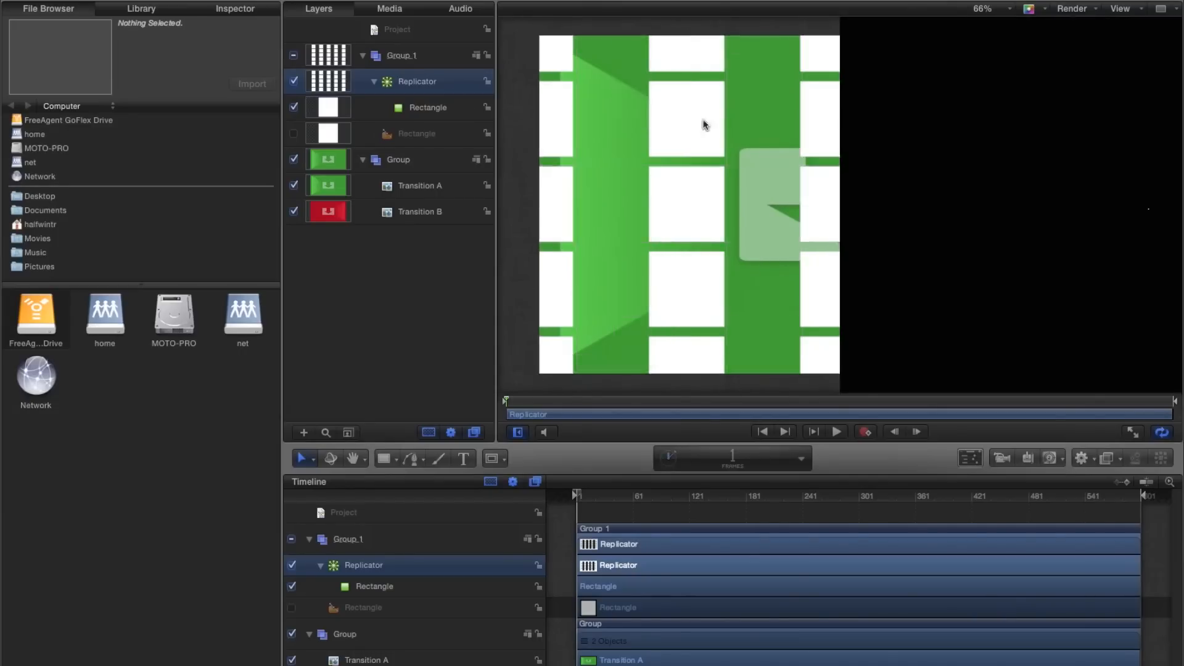
Set the replicator to 8 columns and scale its cells to 116% so the gaps between the squares close
left_click(226, 9)
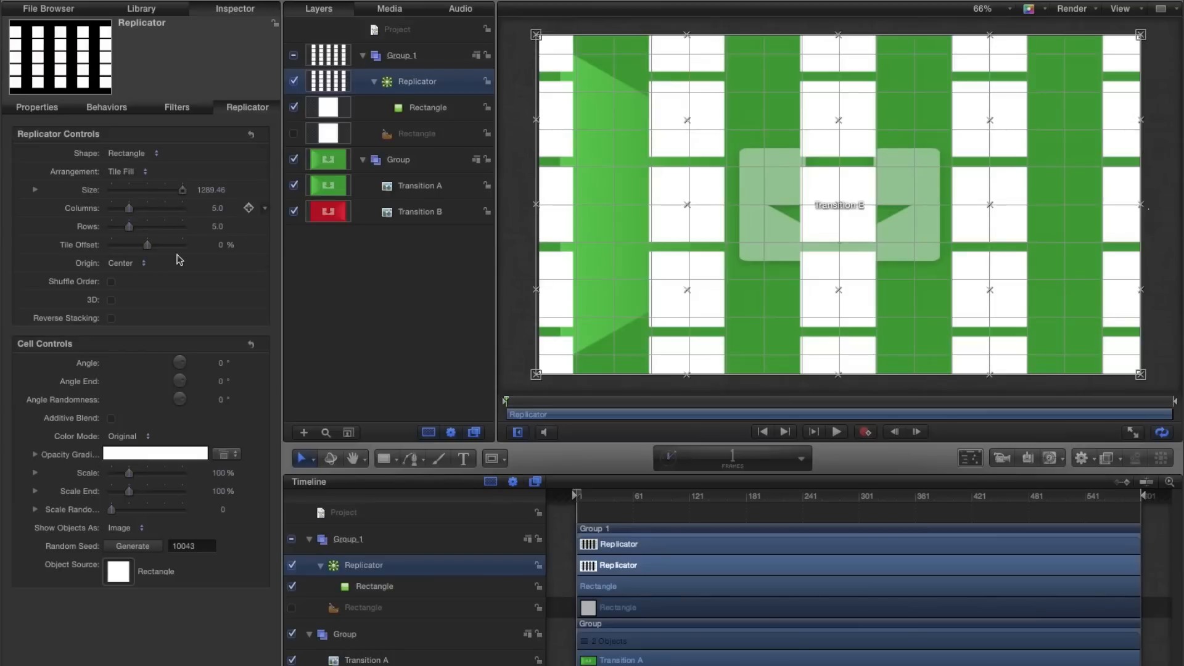
left_click_drag(132, 211, 139, 209)
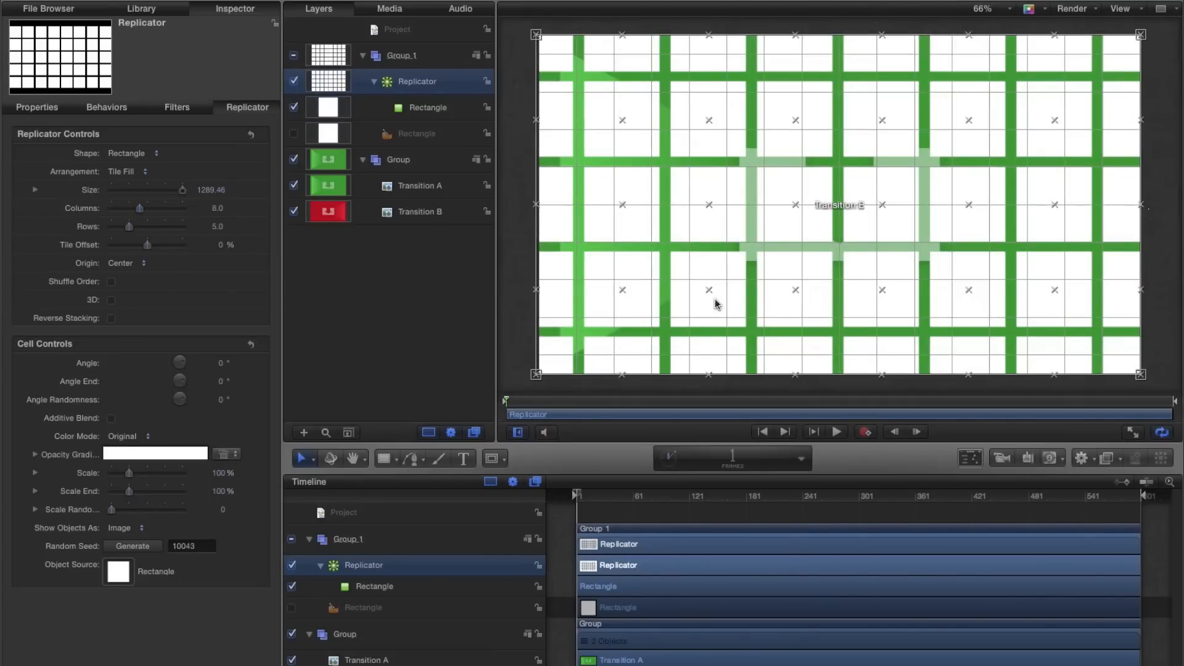
key("super+slash")
left_click_drag(129, 474, 131, 474)
left_click(219, 473)
key("Up")
key("Up")
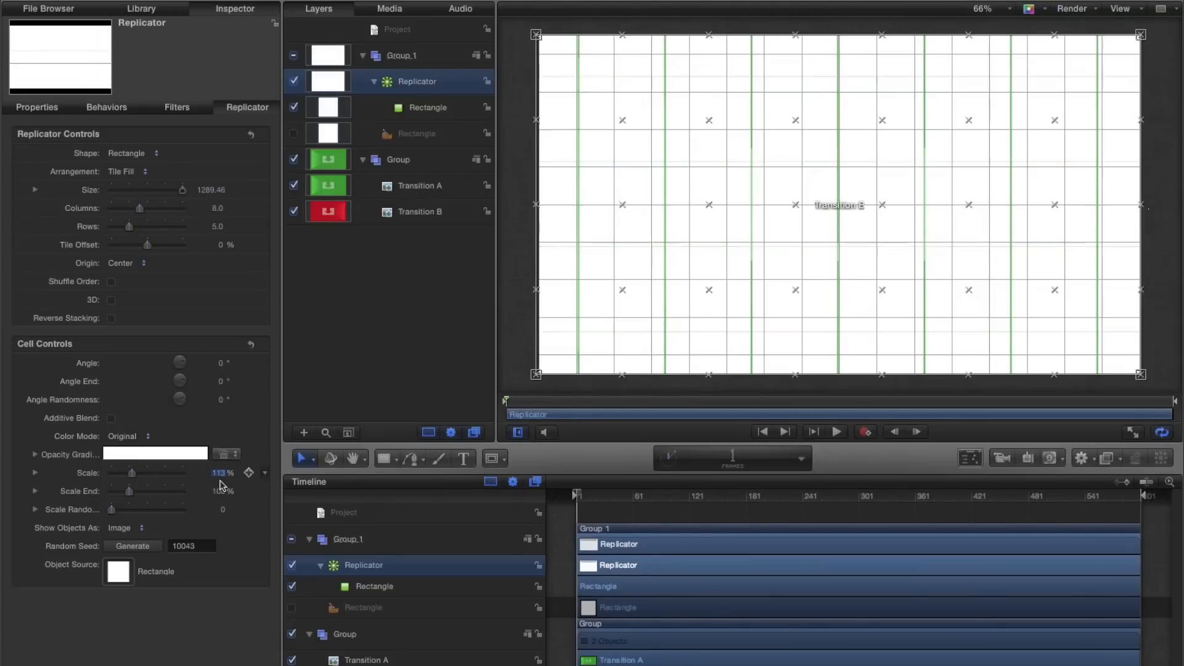
key("Up")
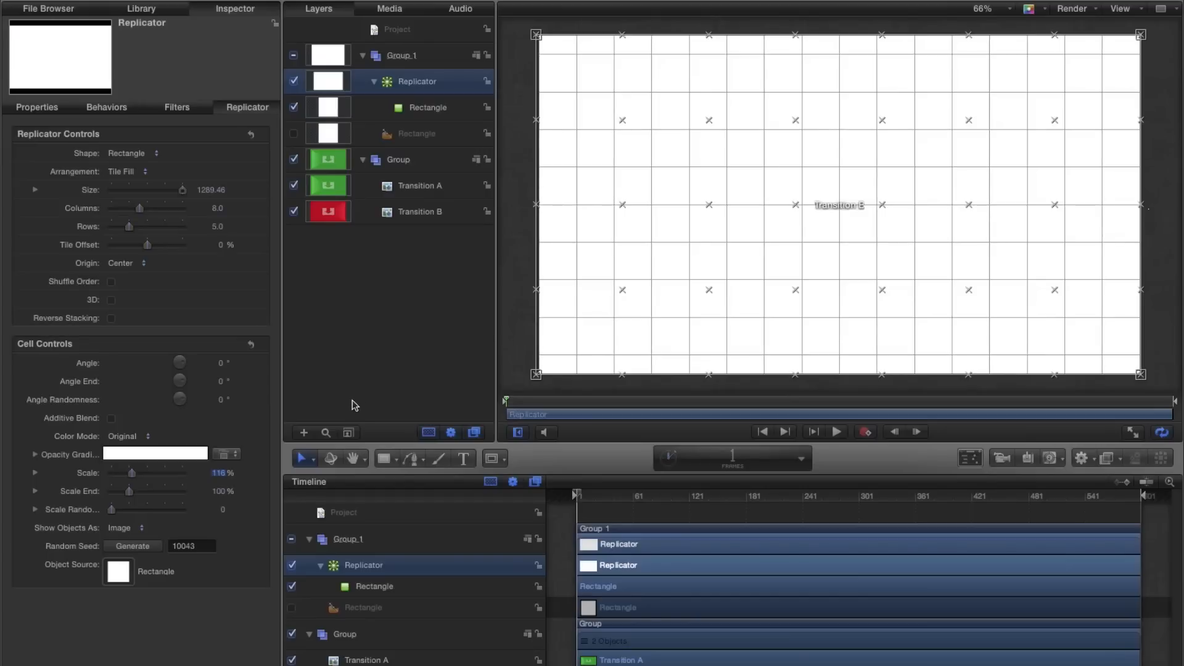
Enable 3D for the replicator
left_click(111, 301)
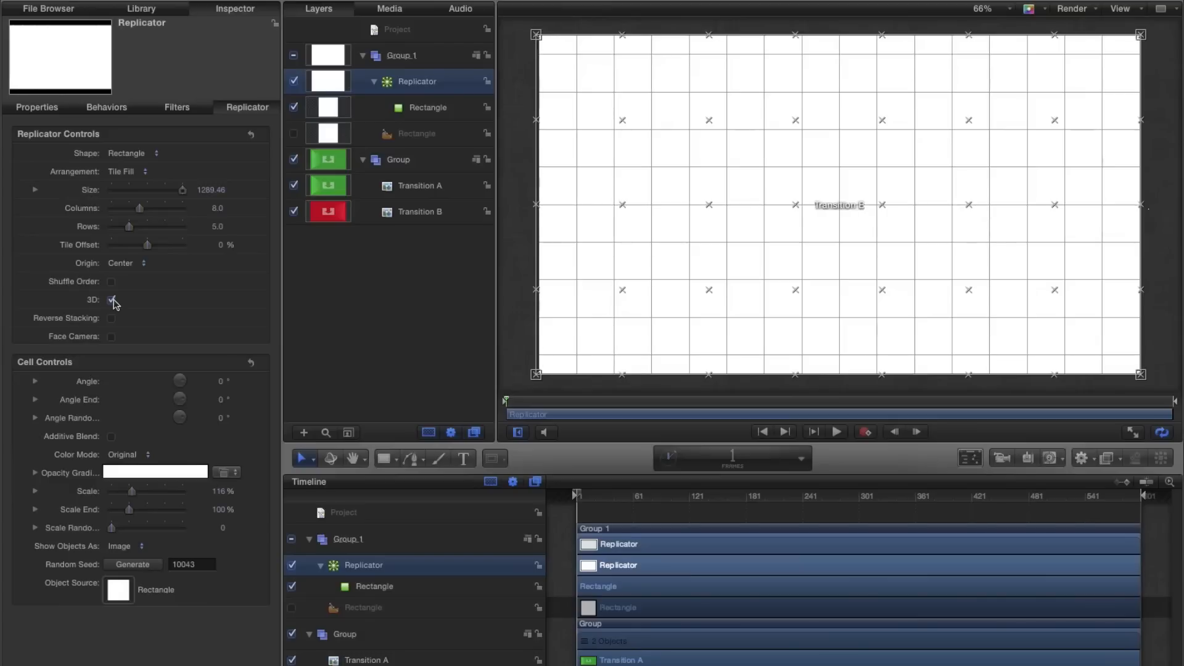
key("super+slash")
key("super+slash")
Set the replicator's origin to Lower Left and its build style to By Row
left_click(129, 264)
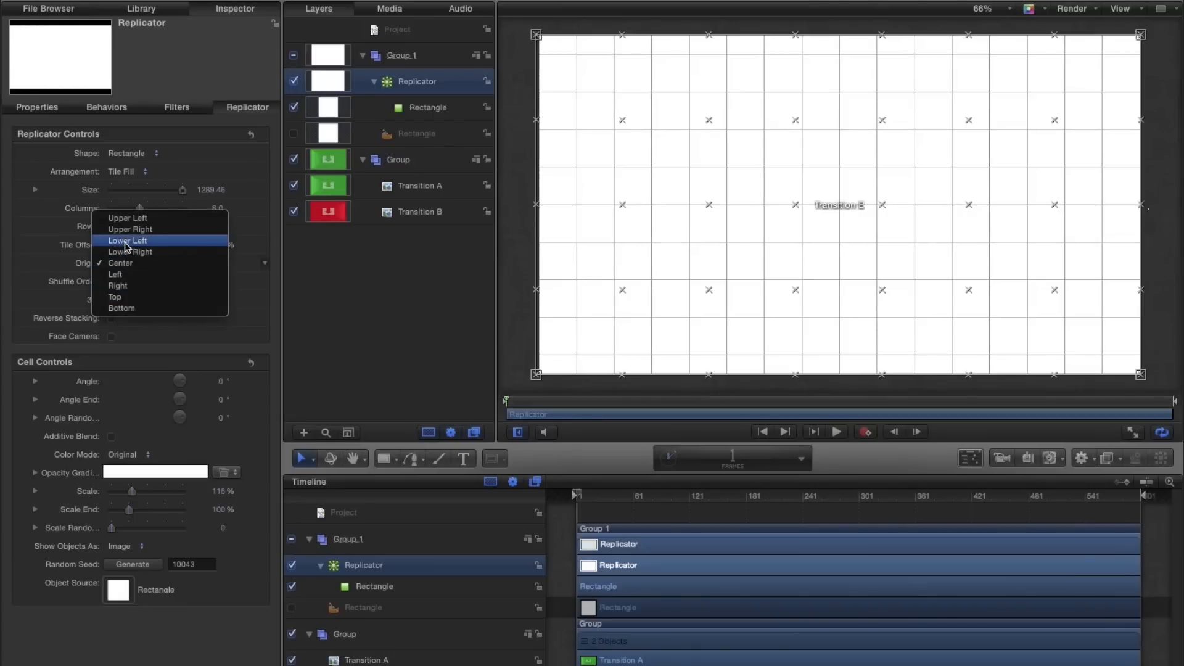
left_click(126, 241)
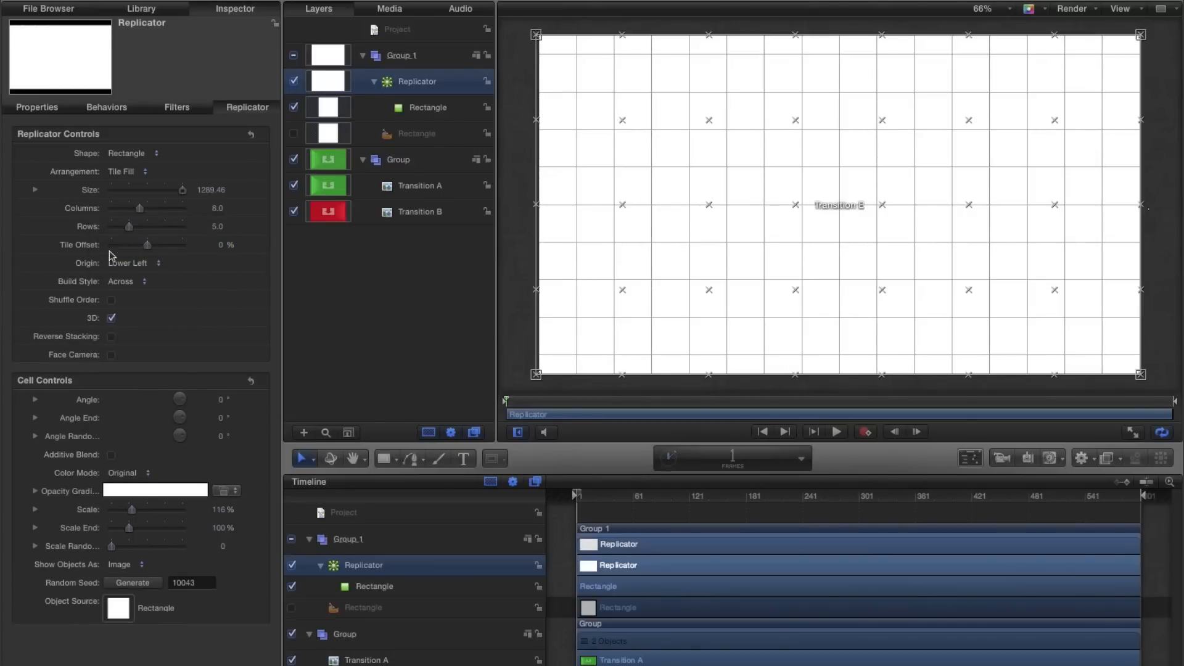
left_click(127, 283)
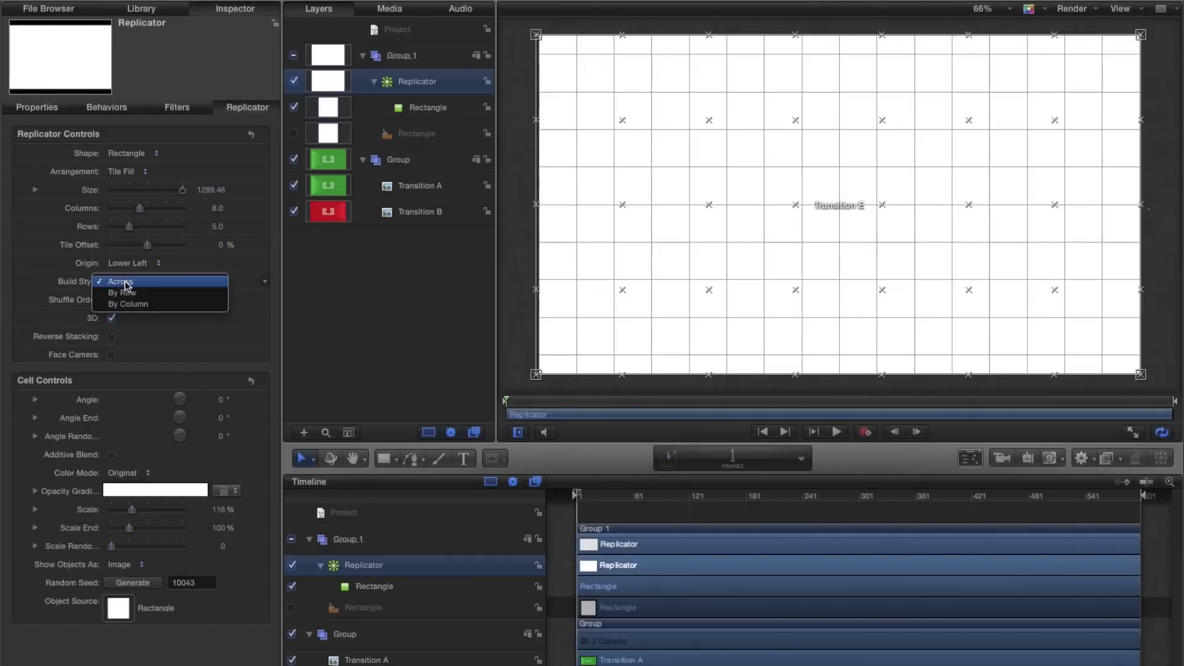
left_click(125, 294)
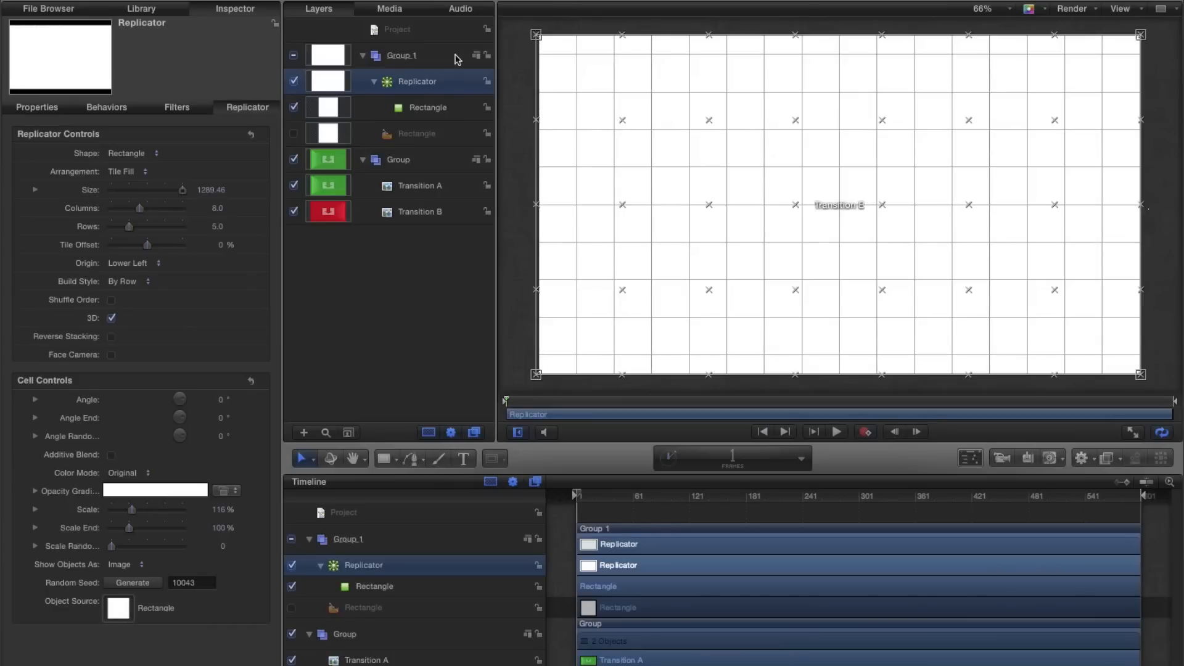
Apply the Sequence Replicator behavior to the rectangle cell inside the replicator
left_click(436, 108)
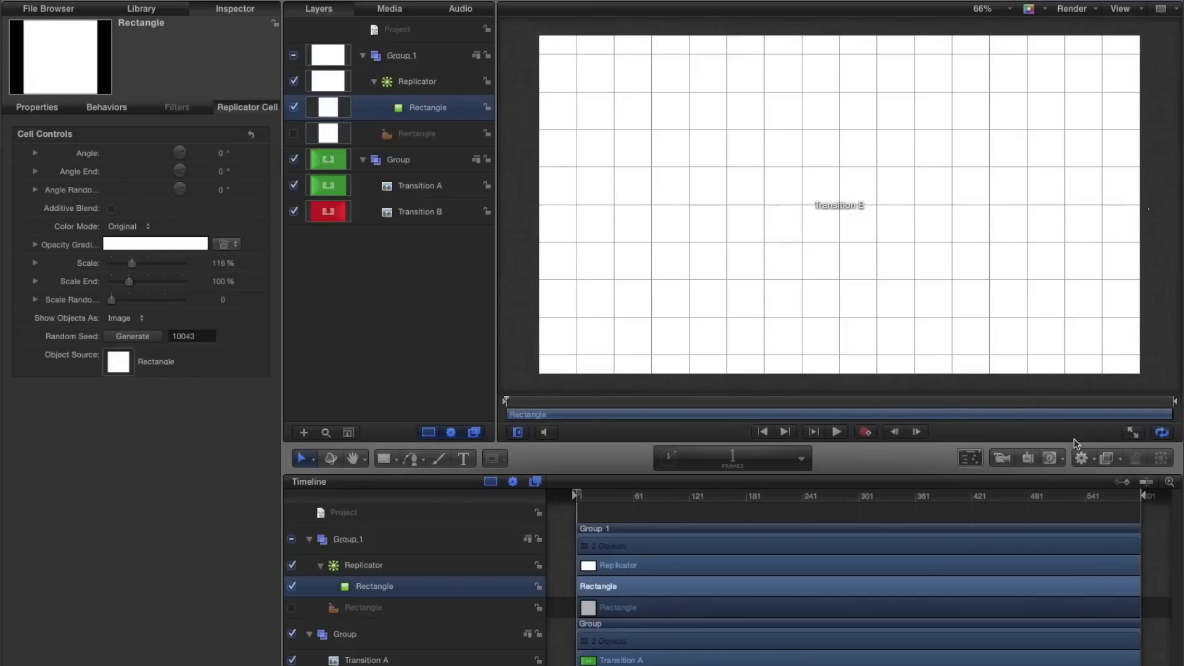
left_click(1083, 459)
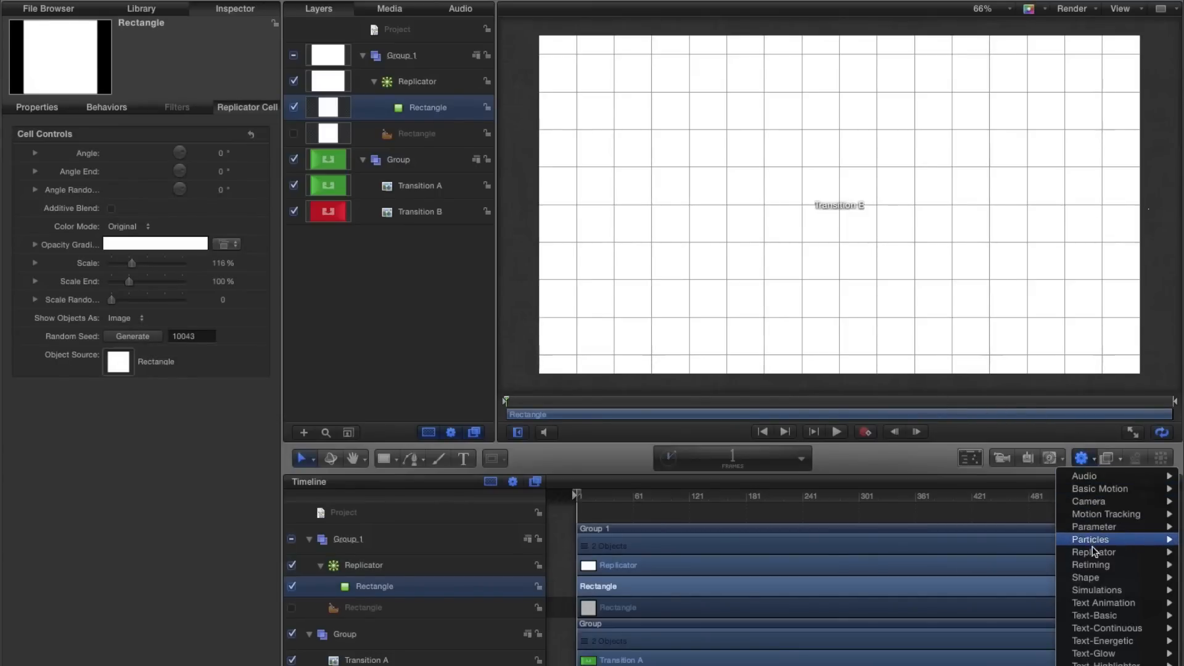
mouse_move(1093, 554)
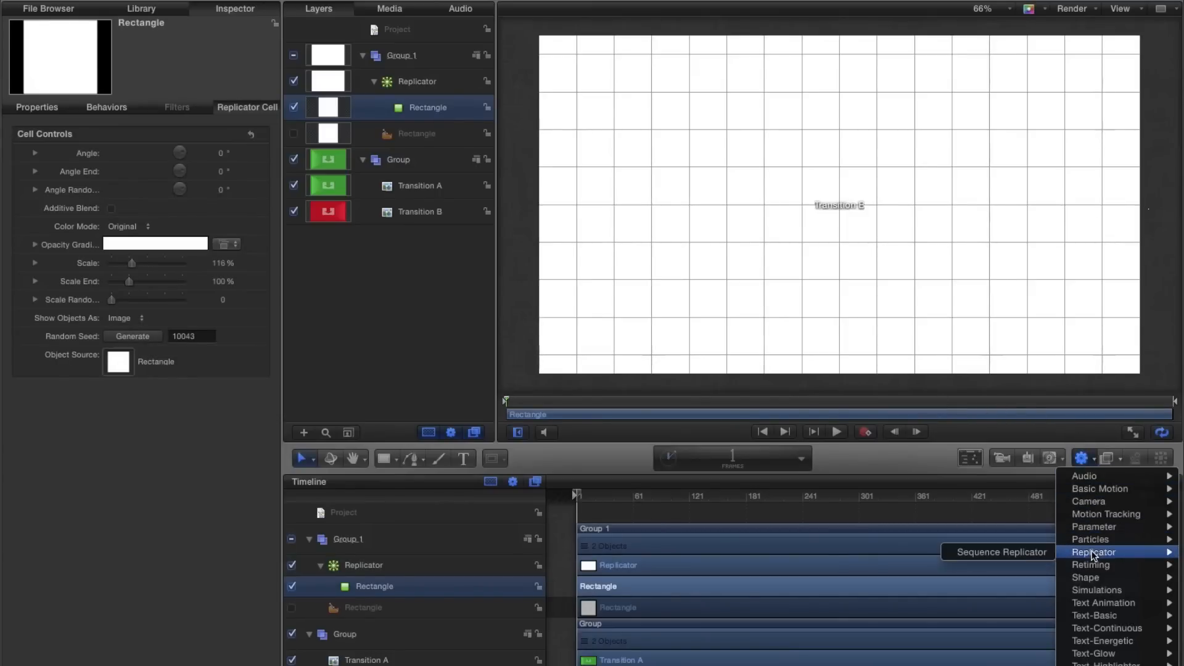
left_click(1002, 553)
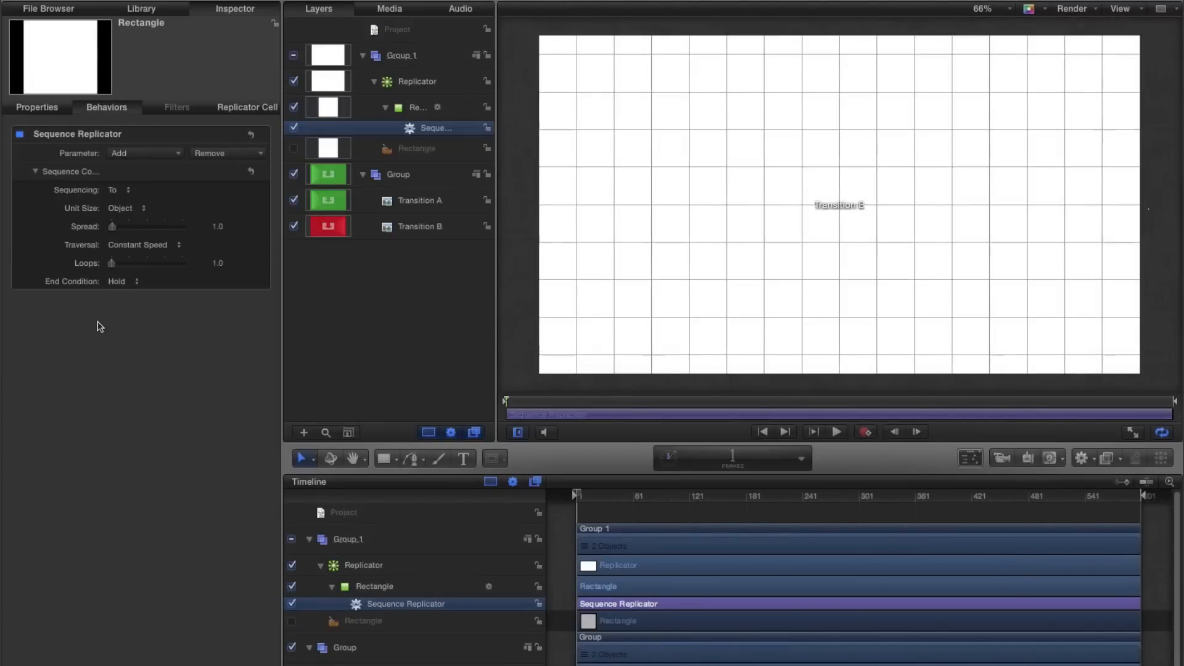
Add the Rotation parameter to the Sequence Replicator behavior, set Y rotation to 90°, and preview the sequence
left_click(171, 154)
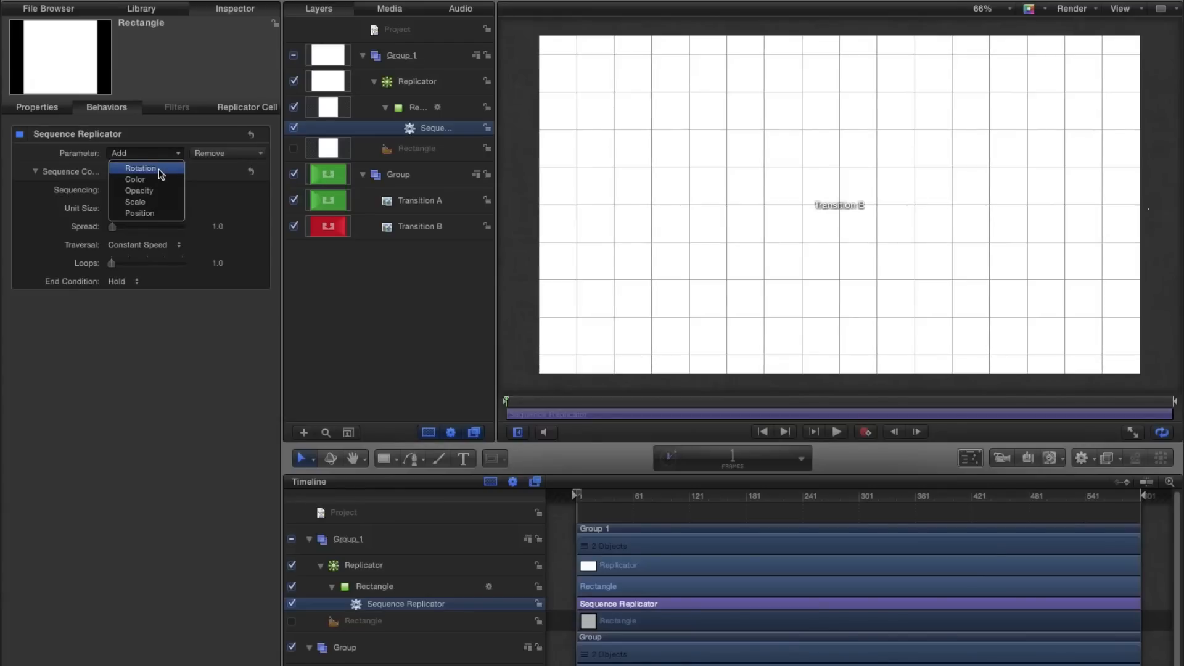
left_click(158, 169)
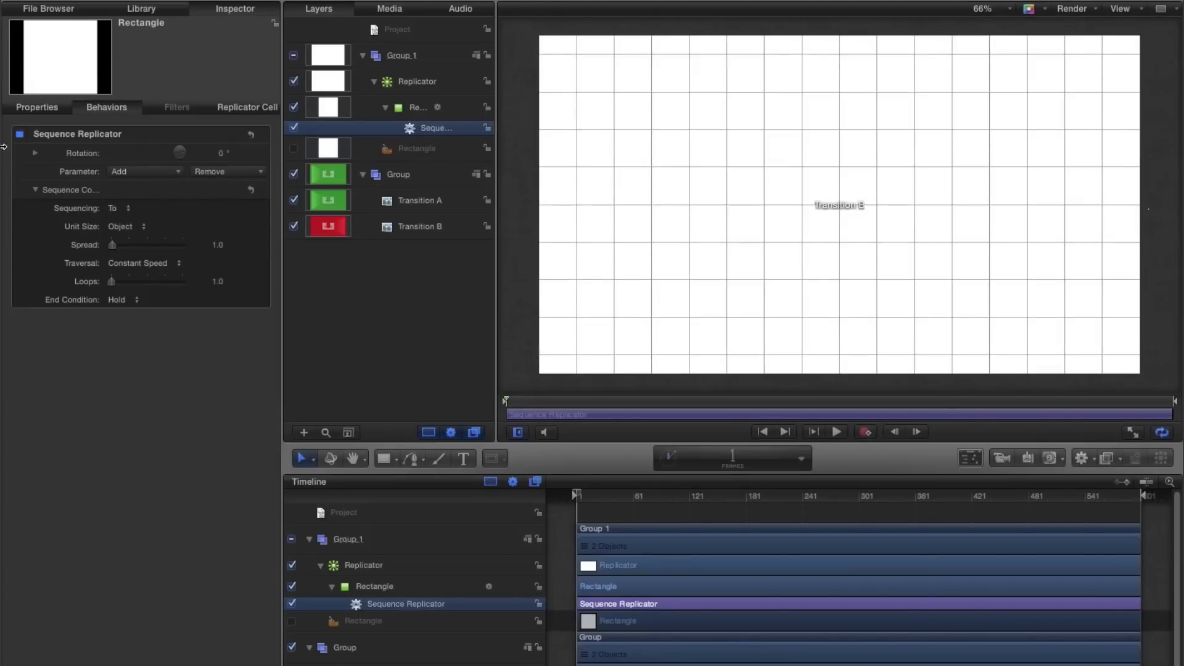
left_click(35, 153)
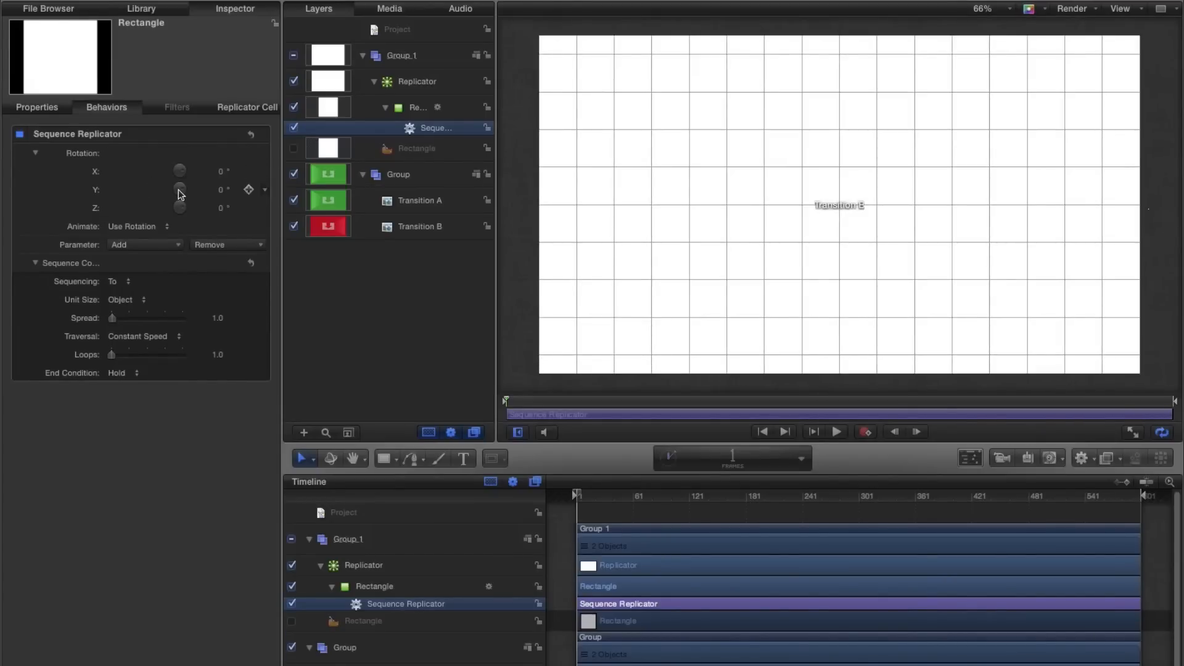
left_click(221, 190)
type("90")
key("Return")
left_click_drag(516, 400, 878, 401)
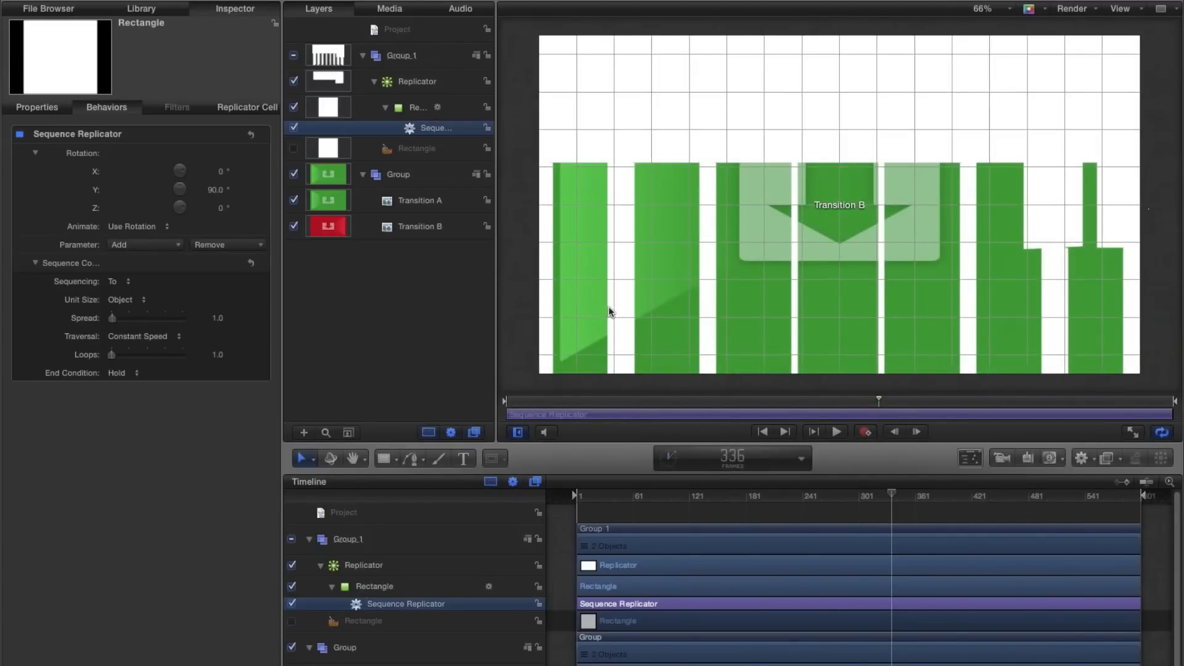
Add the Opacity parameter to the Sequence Replicator behavior, set it to 0%, and scrub through the result
left_click(165, 246)
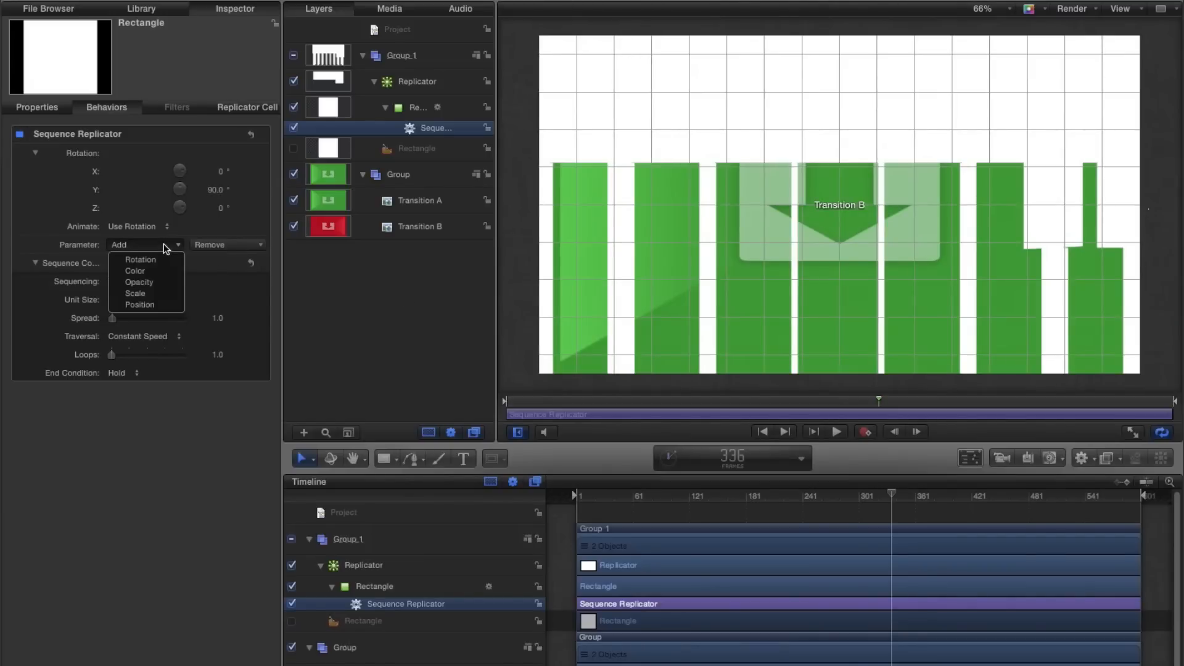
left_click(148, 286)
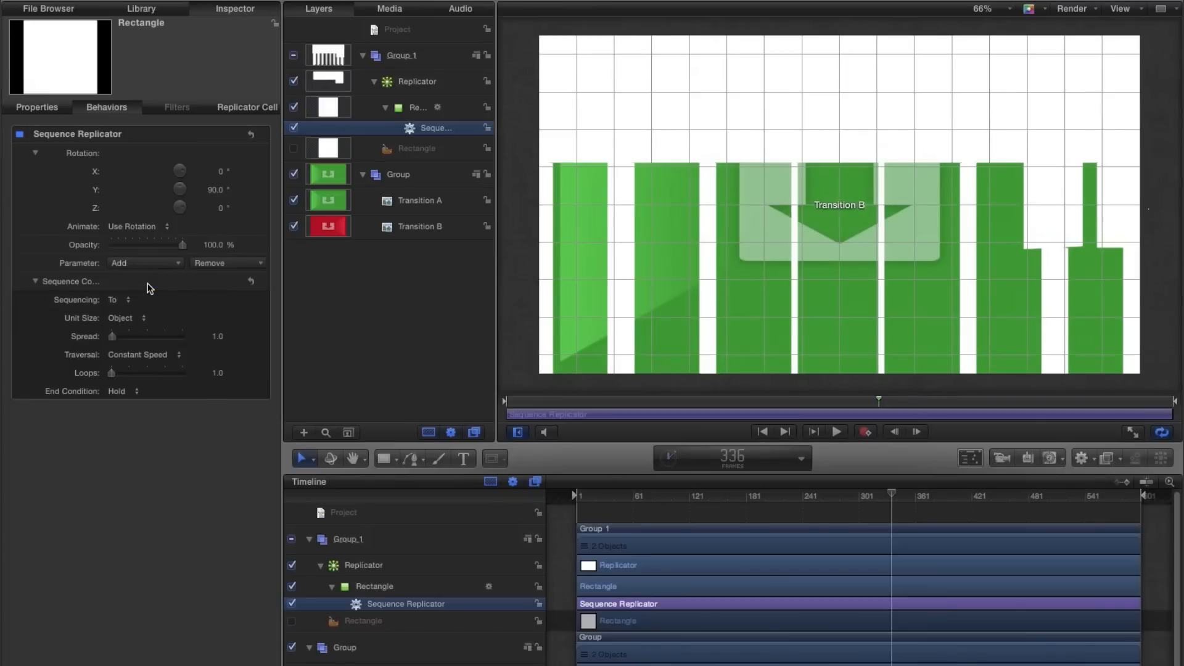
left_click_drag(183, 246, 99, 249)
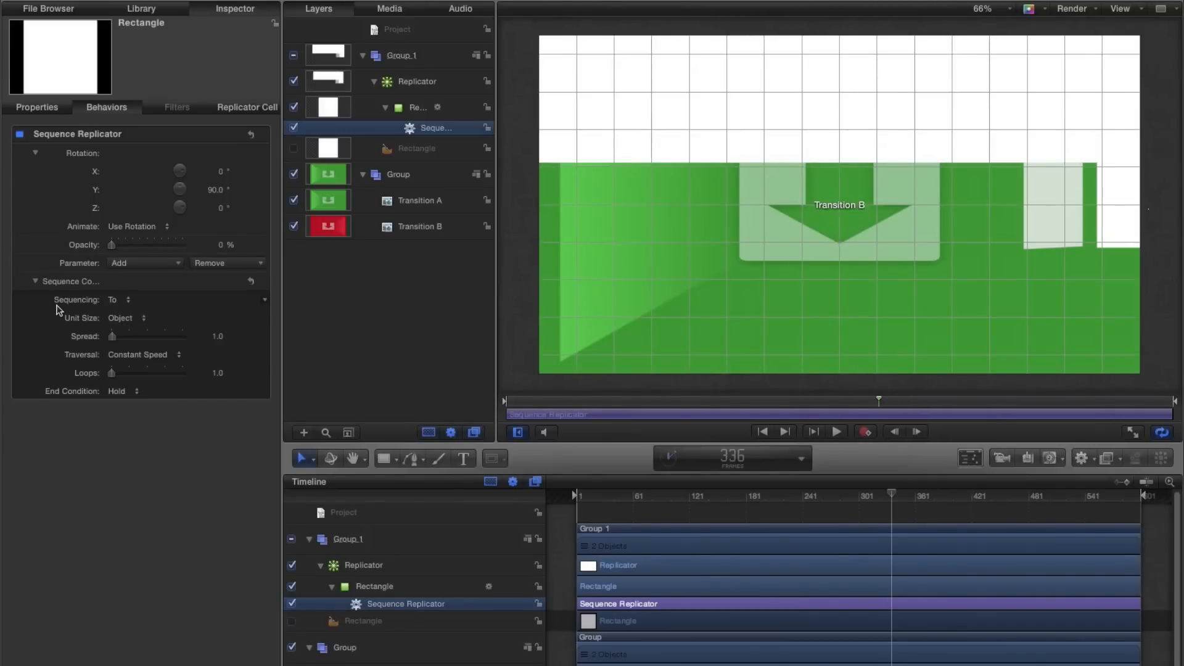
left_click(577, 401)
left_click_drag(585, 403, 753, 401)
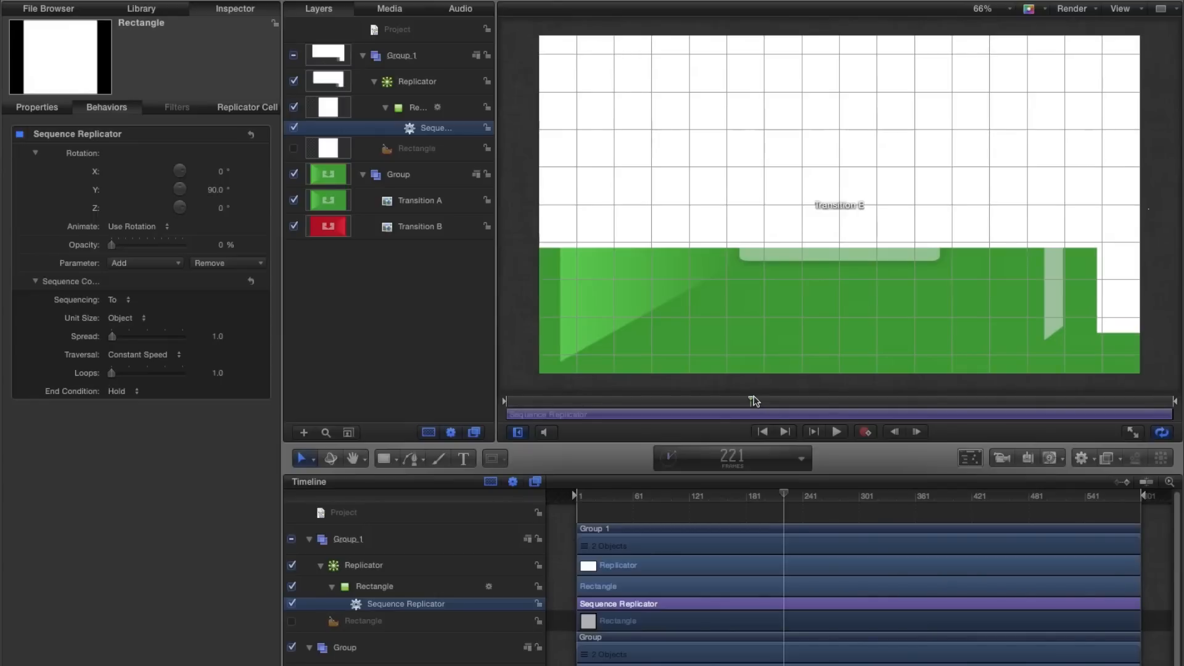
left_click_drag(753, 401, 972, 391)
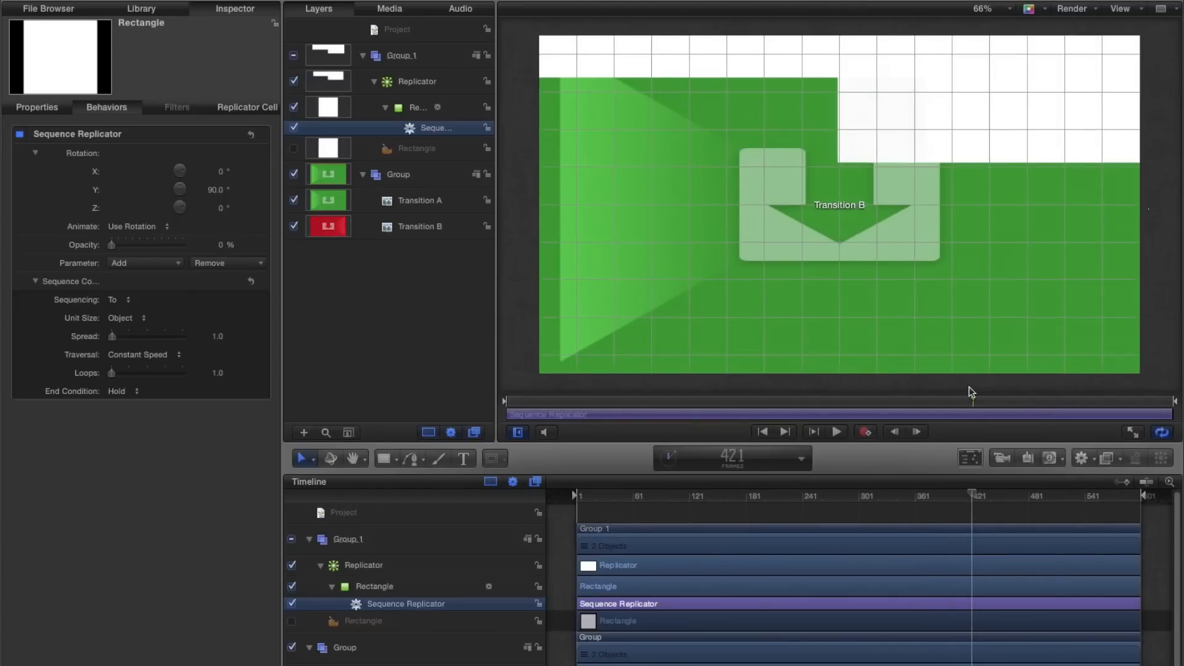
Set the sequence's spread to 15 and its traversal to Ease In/Out, and scrub through the smoother animation
left_click_drag(966, 401, 706, 402)
left_click_drag(111, 339, 121, 341)
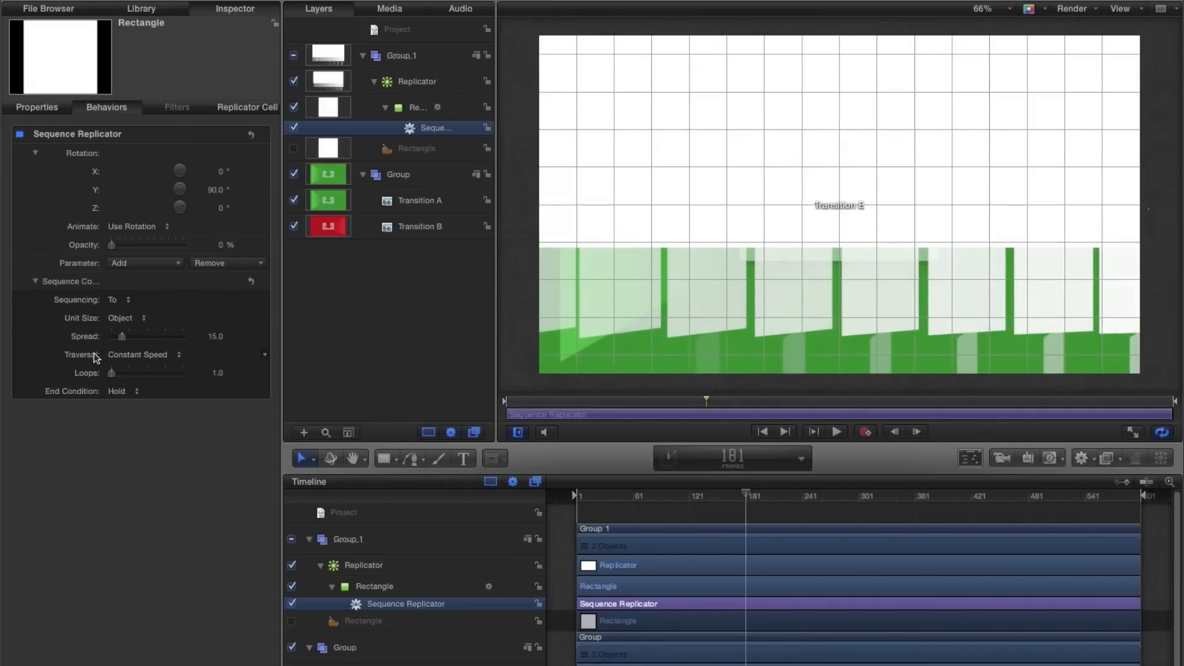
left_click(148, 354)
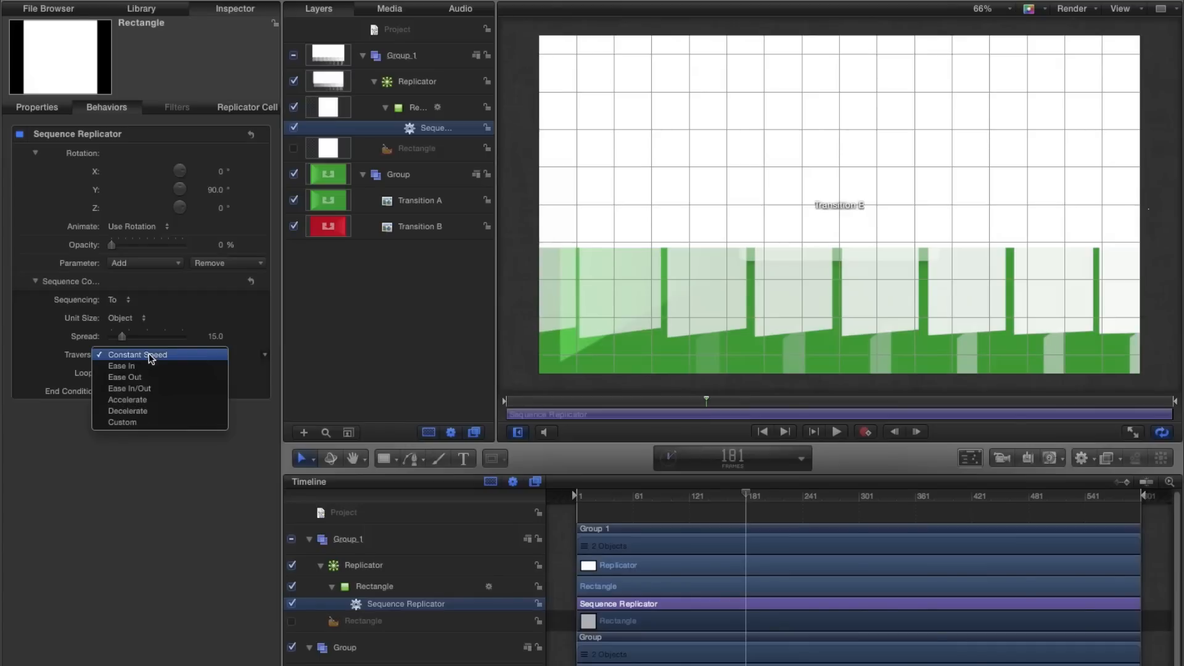
left_click(144, 388)
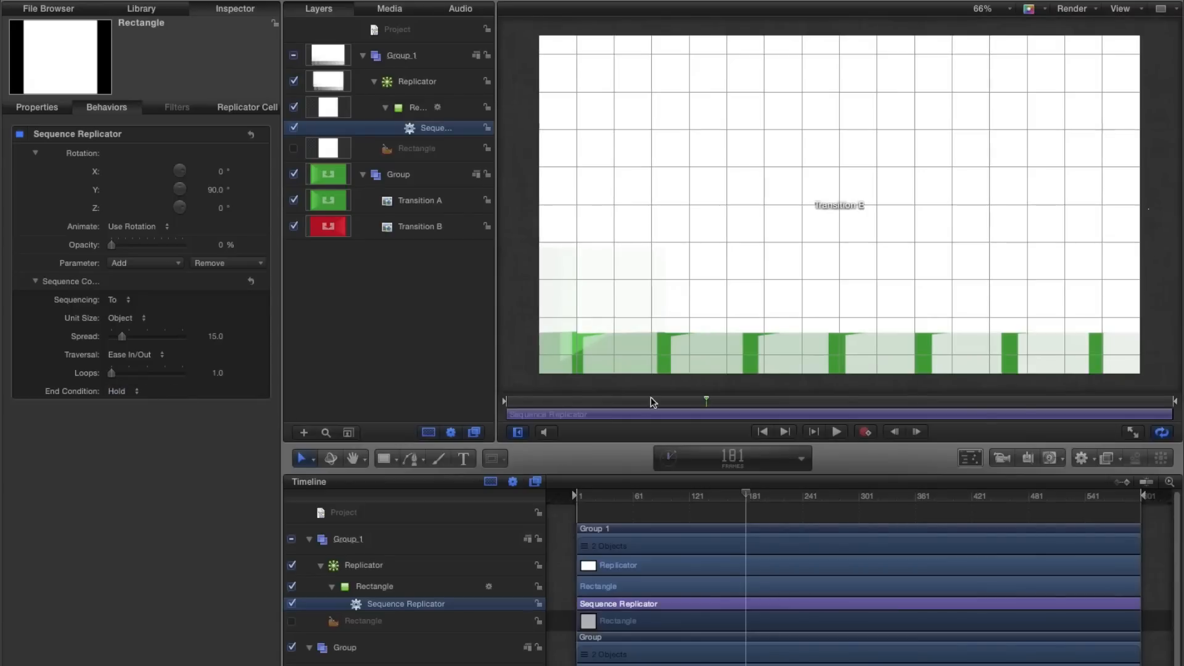
left_click_drag(509, 401, 853, 402)
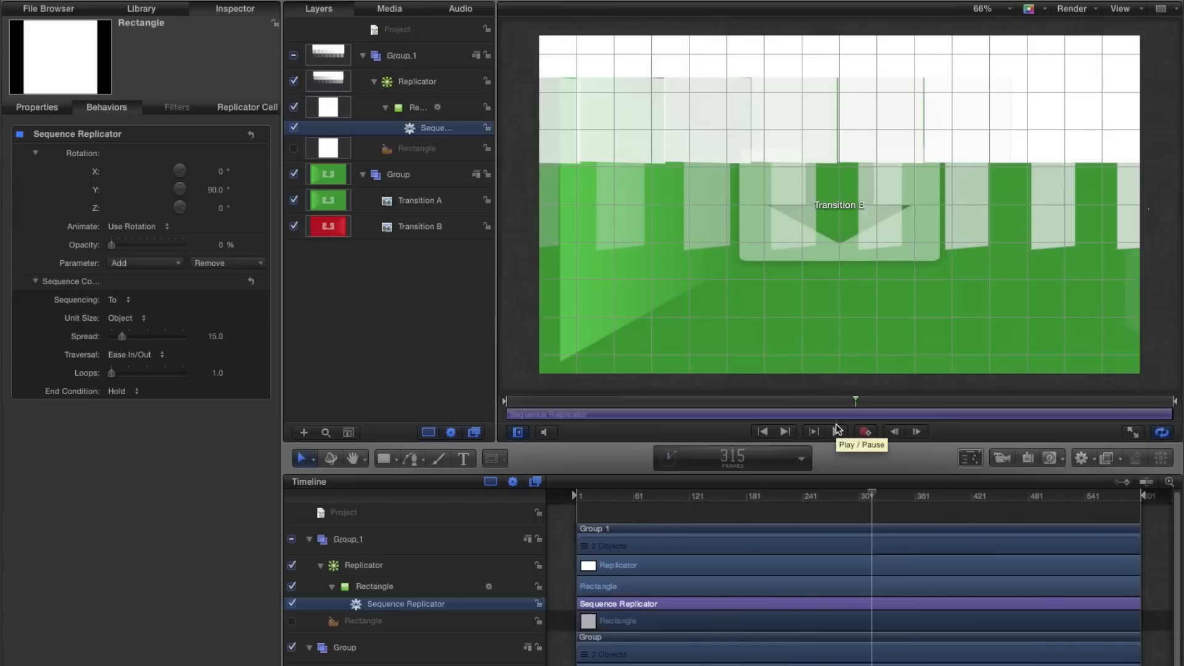
Add an image mask to the Transition A layer and use Group 1 as its mask source
mouse_move(851, 402)
left_mouse_down()
mouse_move(816, 402)
mouse_move(841, 406)
left_mouse_up()
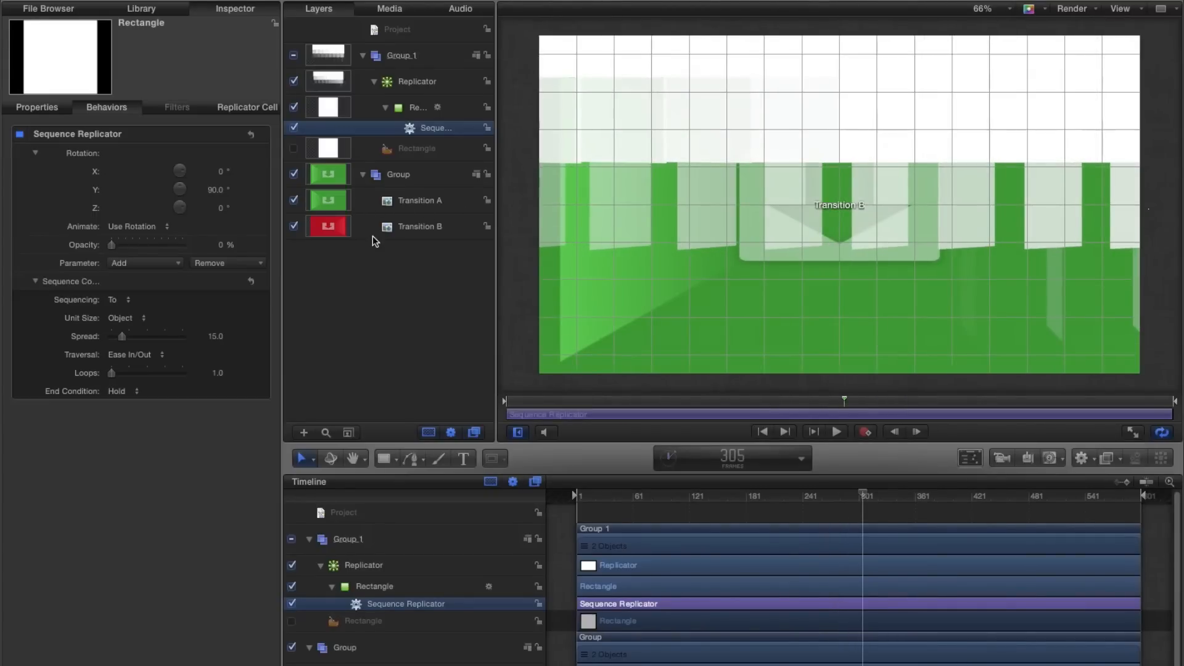
left_click(422, 206)
right_click(418, 205)
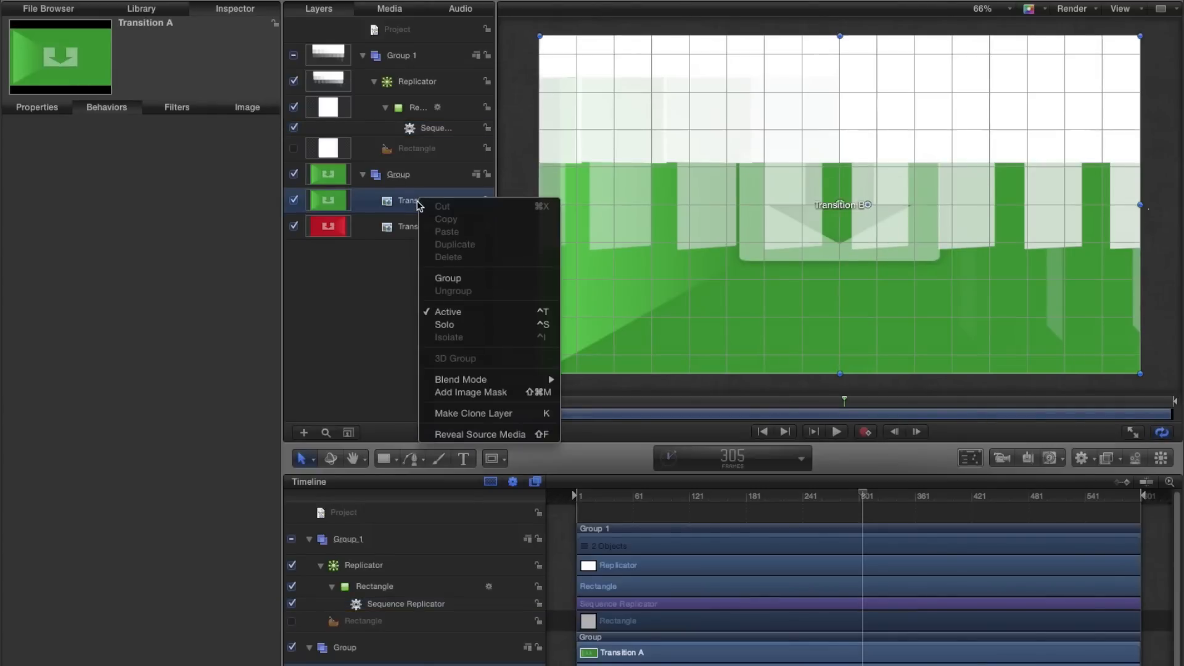
left_click(438, 397)
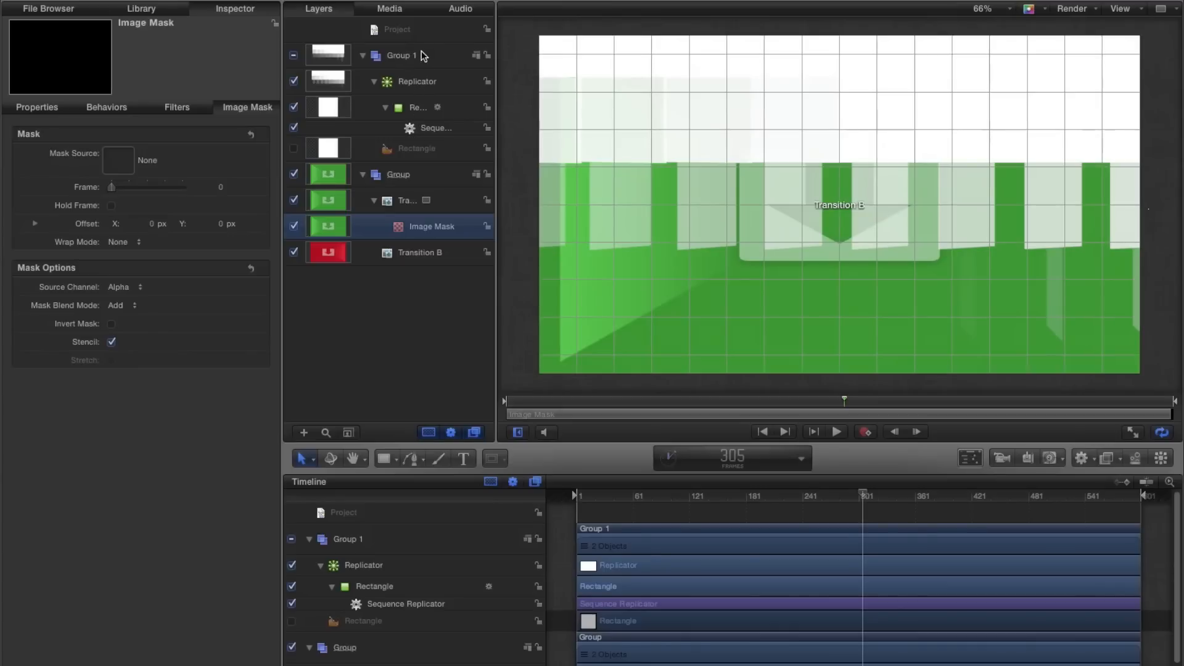
left_click_drag(409, 57, 428, 232)
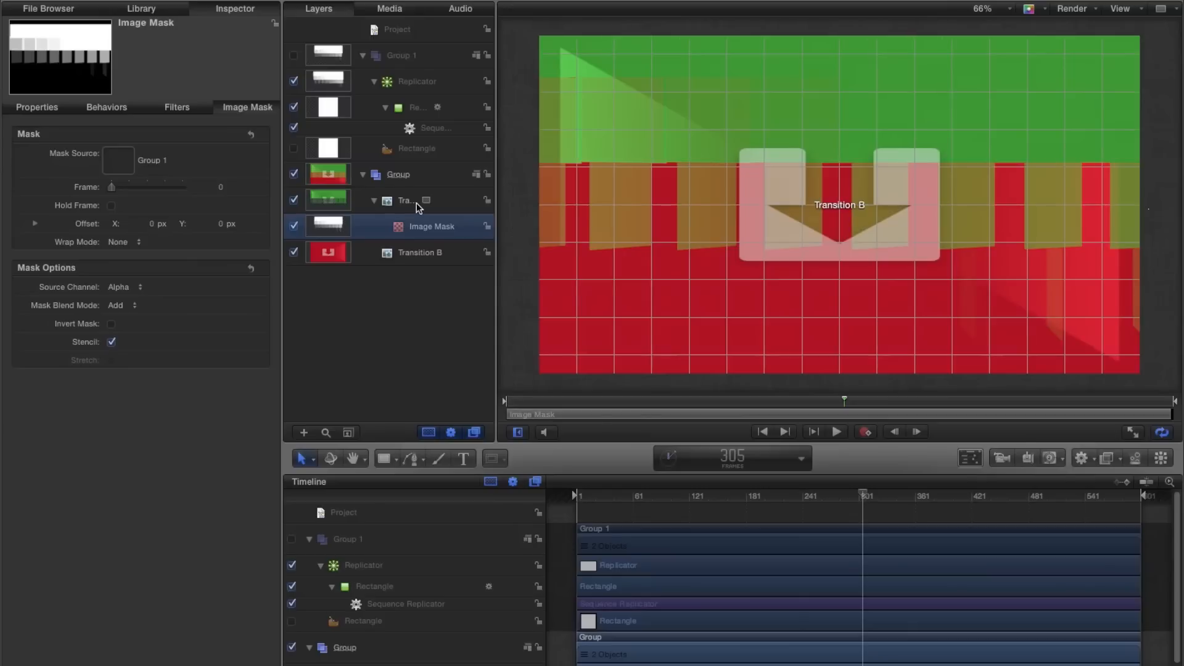
mouse_move(507, 401)
left_mouse_down()
mouse_move(968, 398)
mouse_move(779, 404)
left_mouse_up()
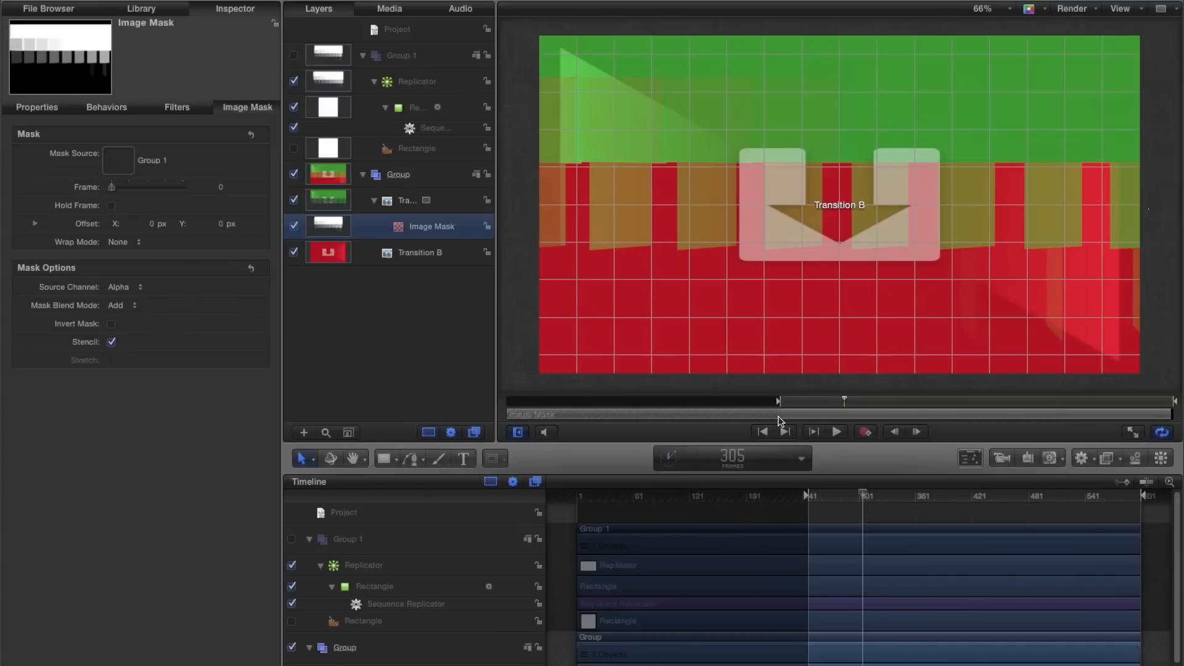
Publish the replicator's Columns and Rows parameters
left_click(411, 91)
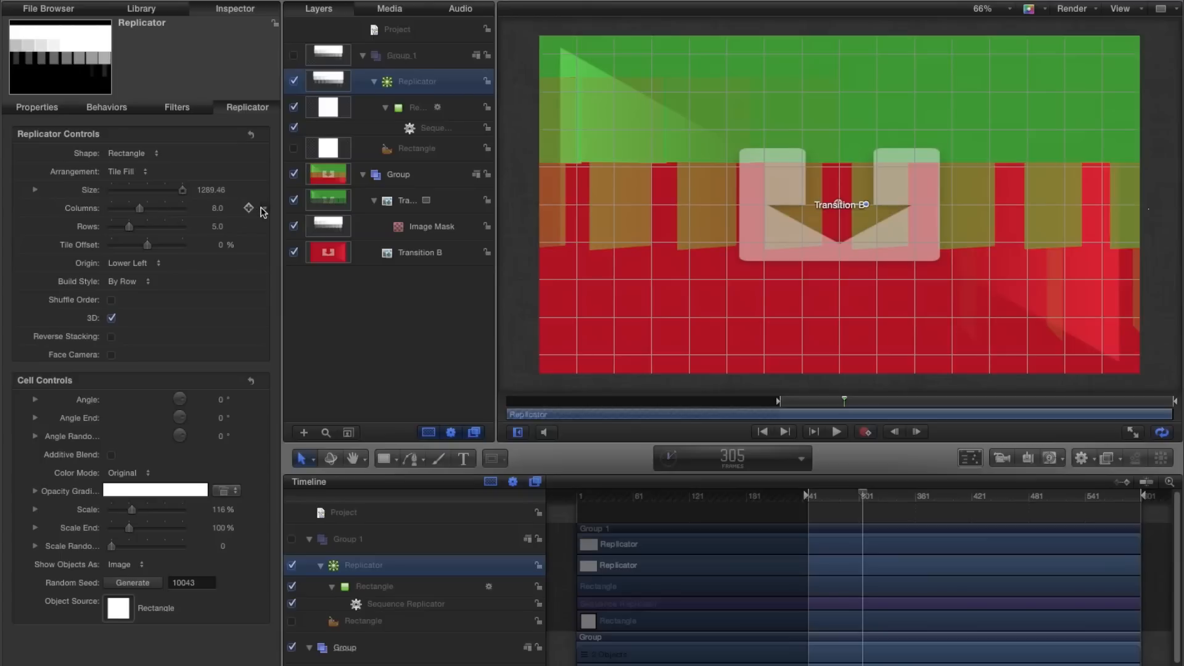
right_click(266, 212)
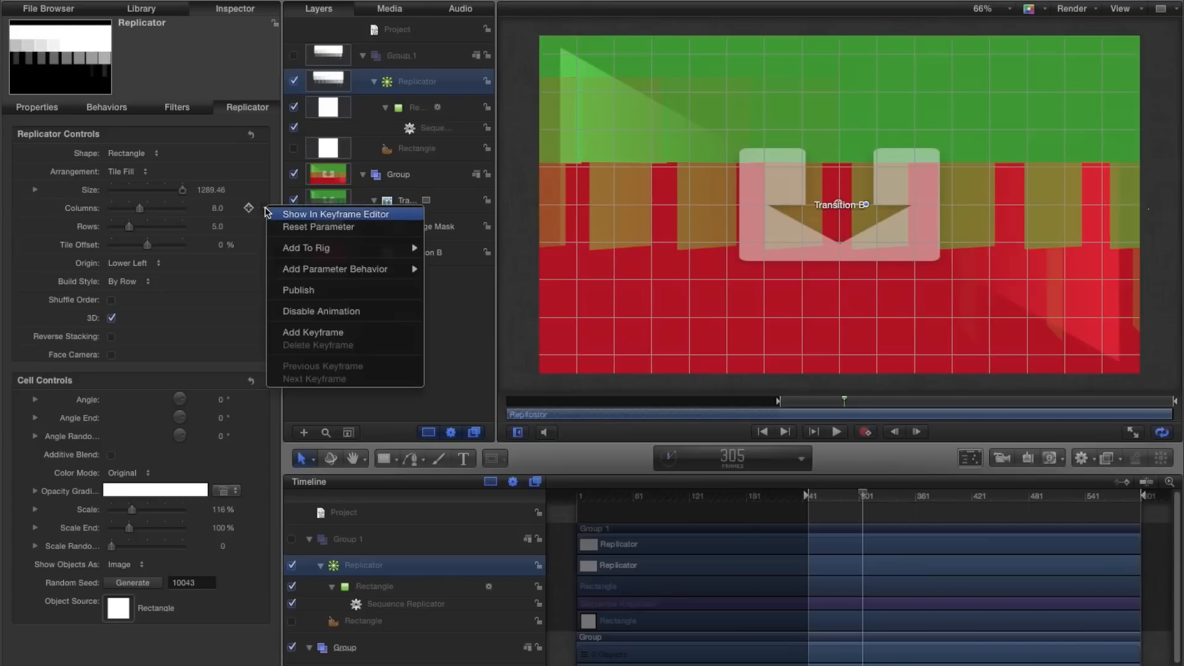
left_click(302, 290)
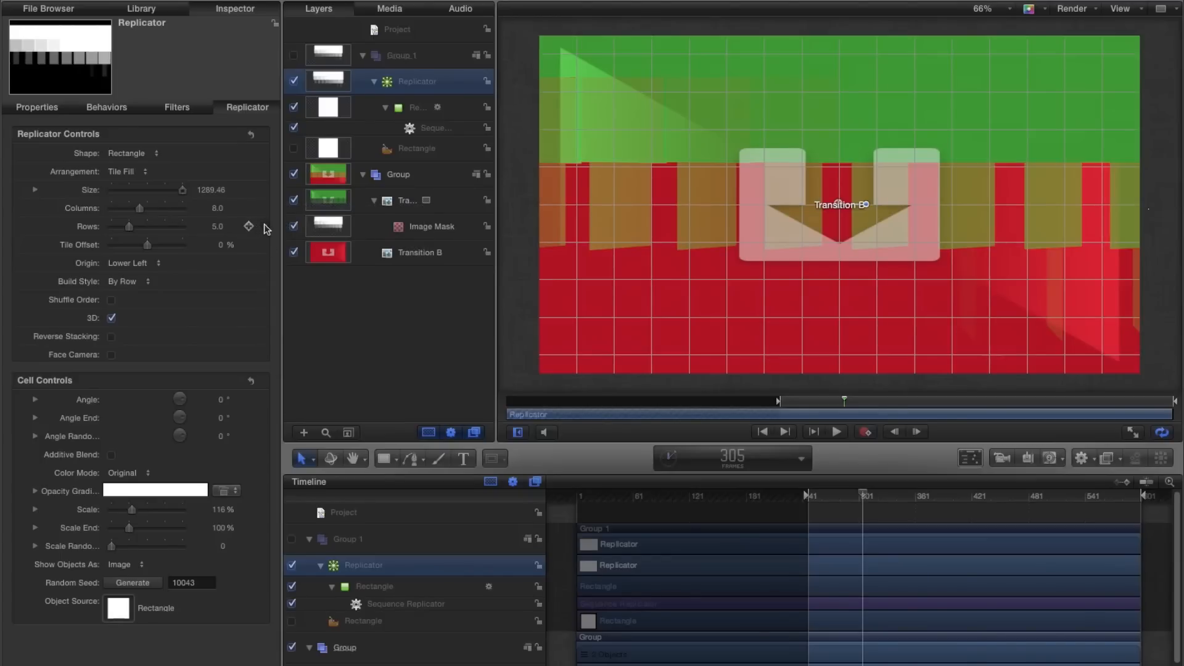
right_click(267, 229)
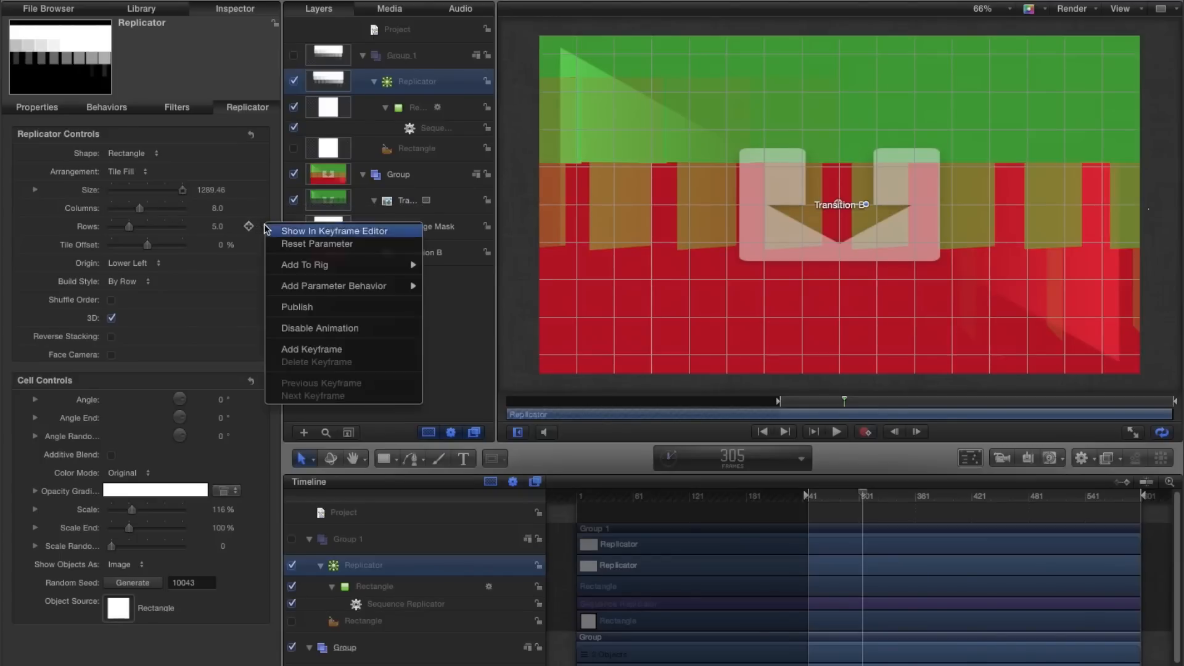
left_click(282, 309)
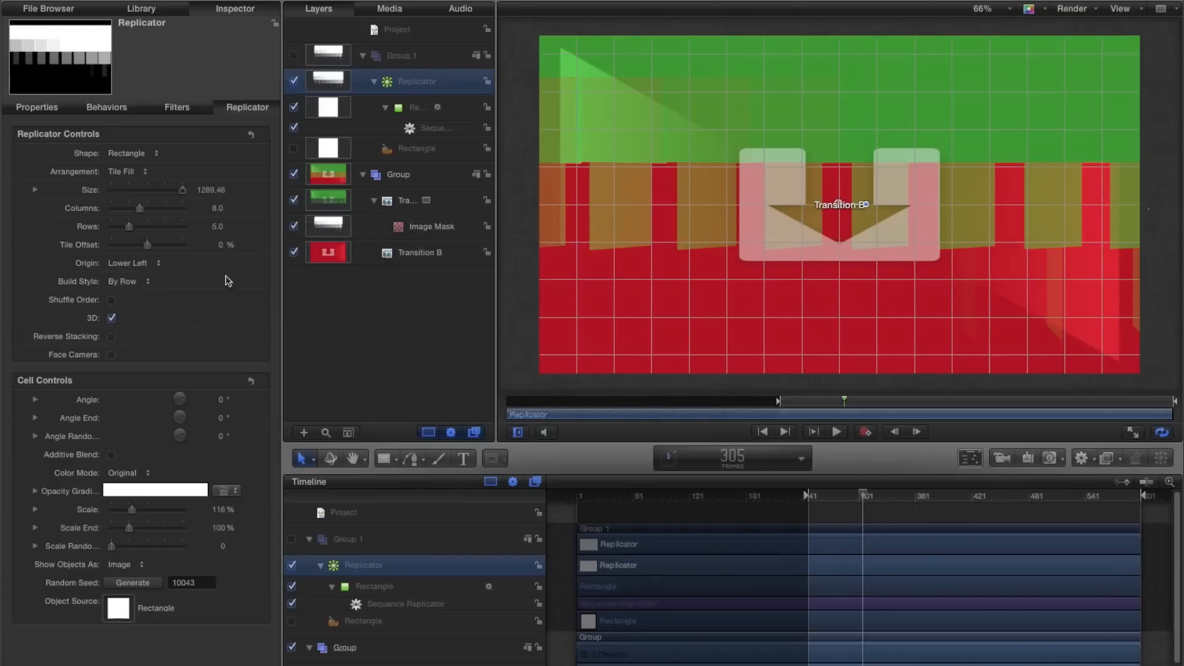
Publish the replicator's Origin, Build Style and cell Scale parameters
right_click(265, 263)
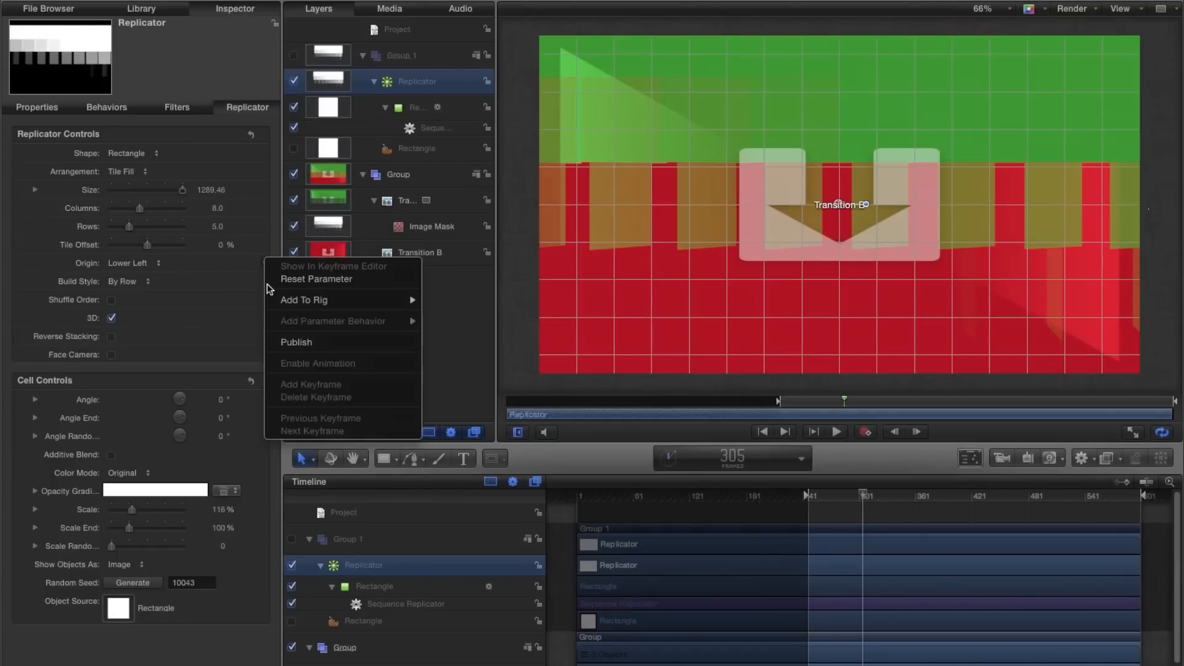
left_click(288, 344)
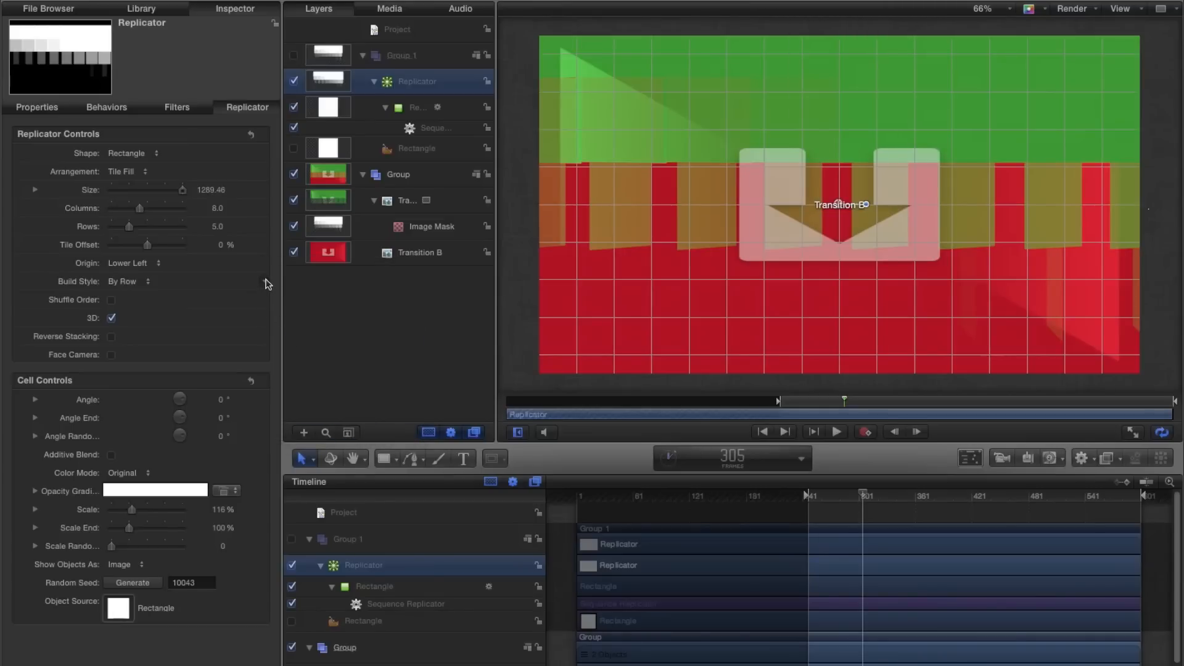
left_click(265, 282)
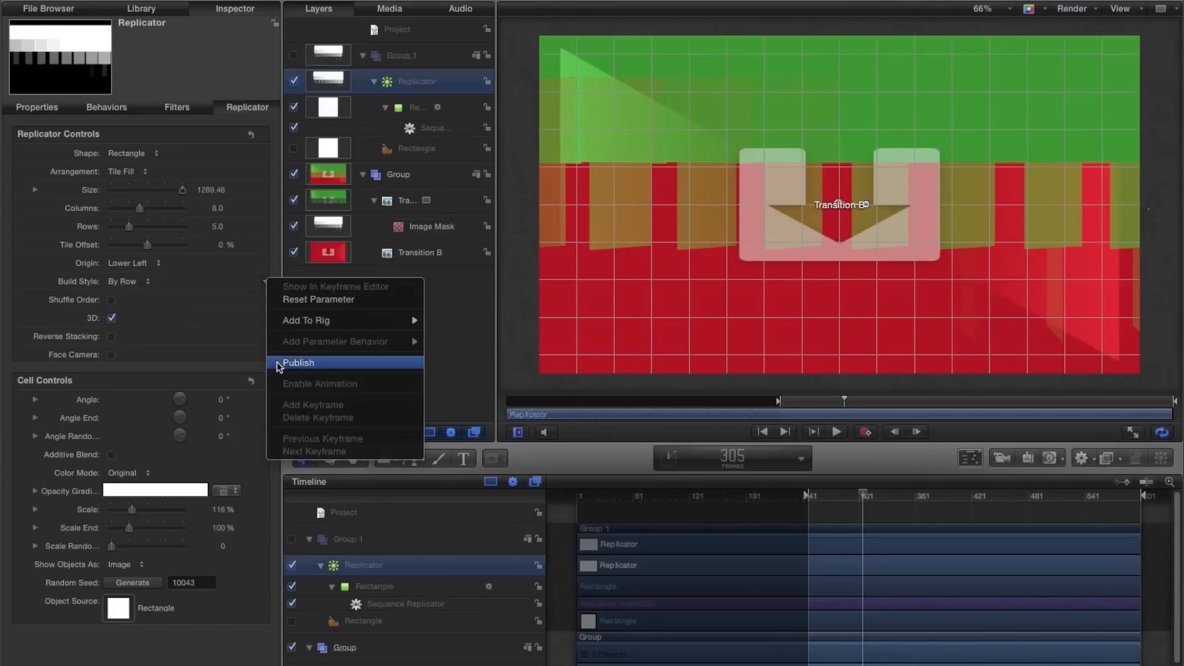
left_click(277, 365)
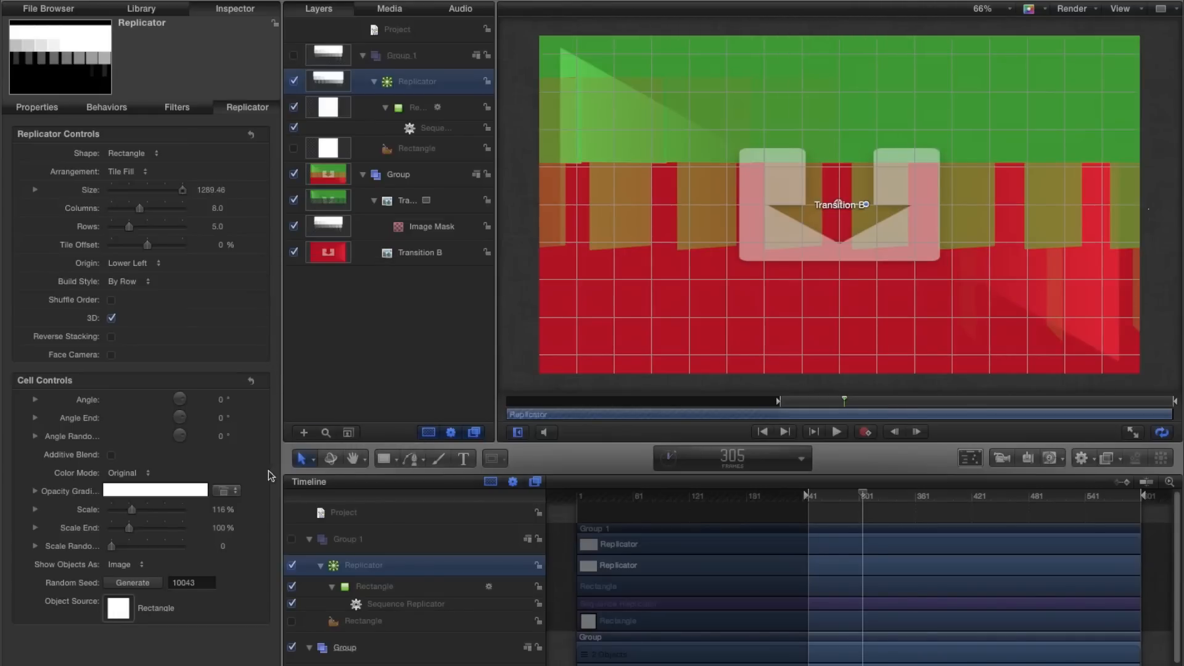
left_click(266, 510)
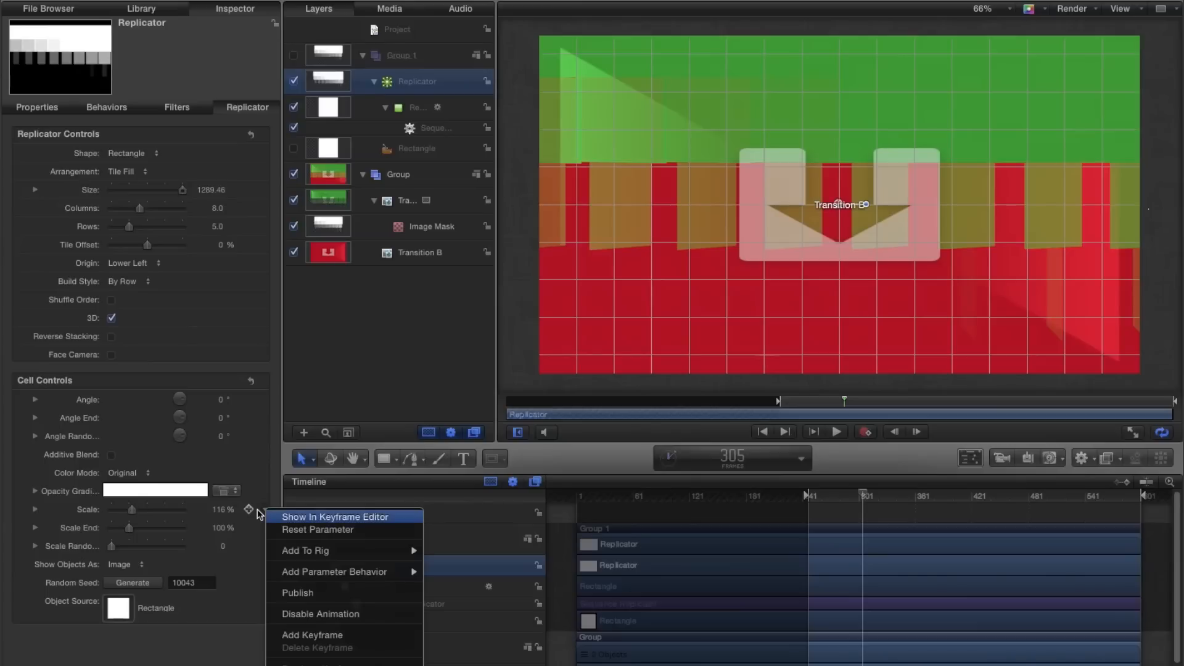
left_click(304, 594)
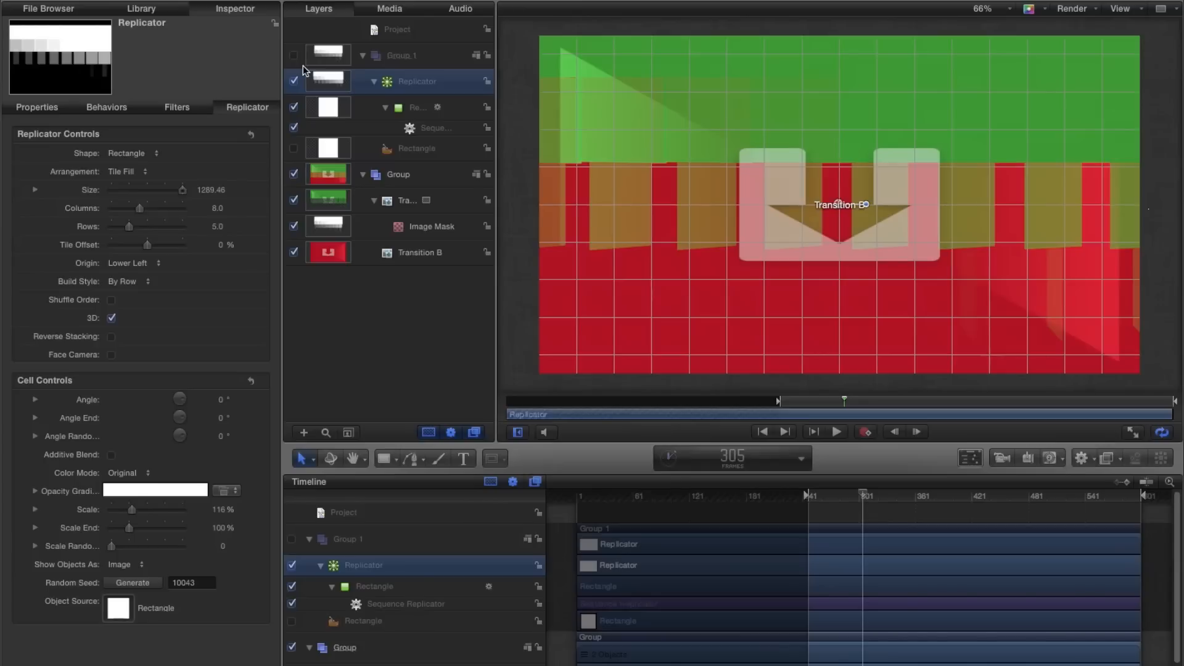
Publish the transition template as Flip Tile in the Refactr category, without unused media and with a preview movie saved
key("super+s")
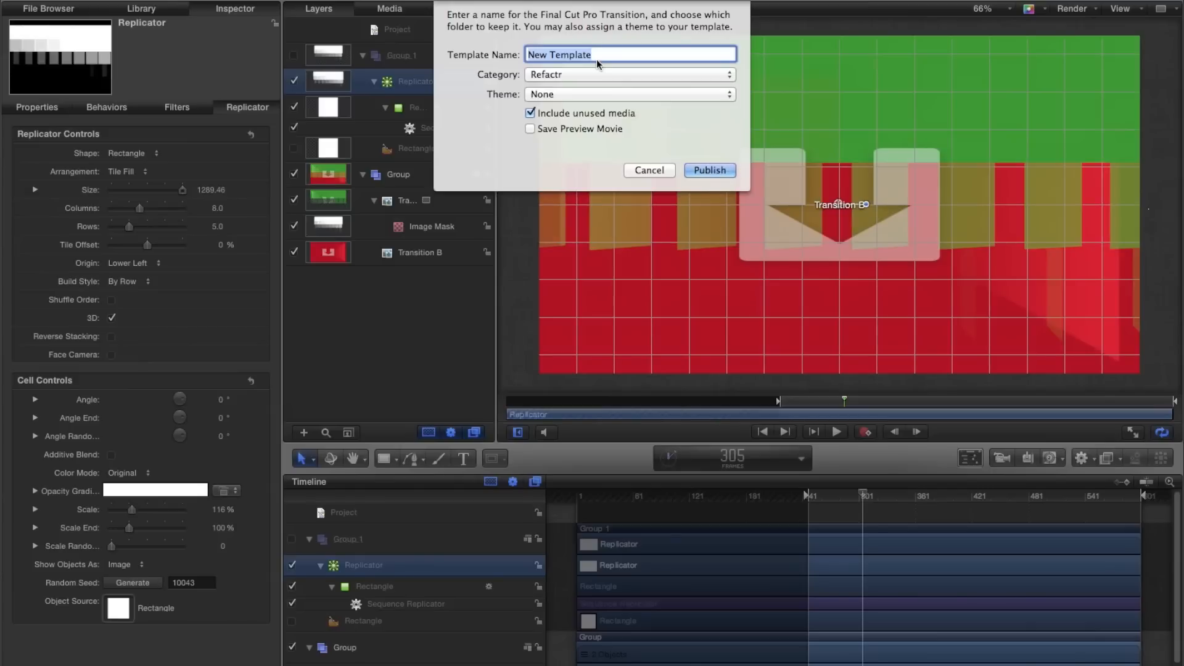
type("Flip Tile")
left_click(689, 75)
left_click(689, 75)
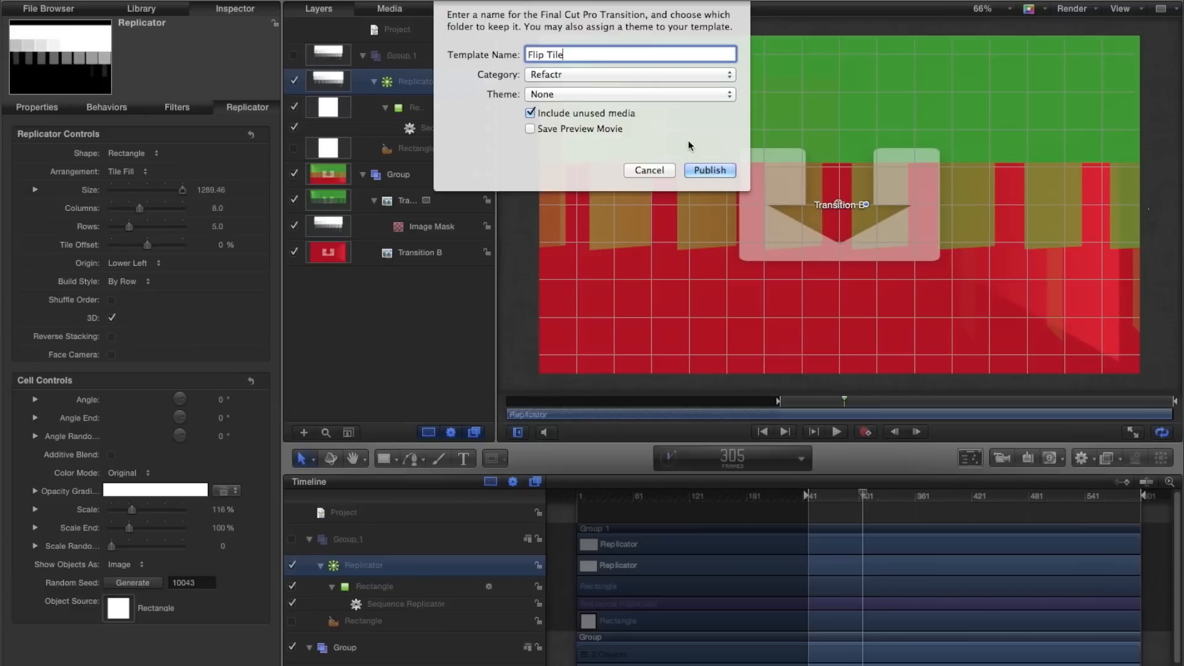
left_click(537, 115)
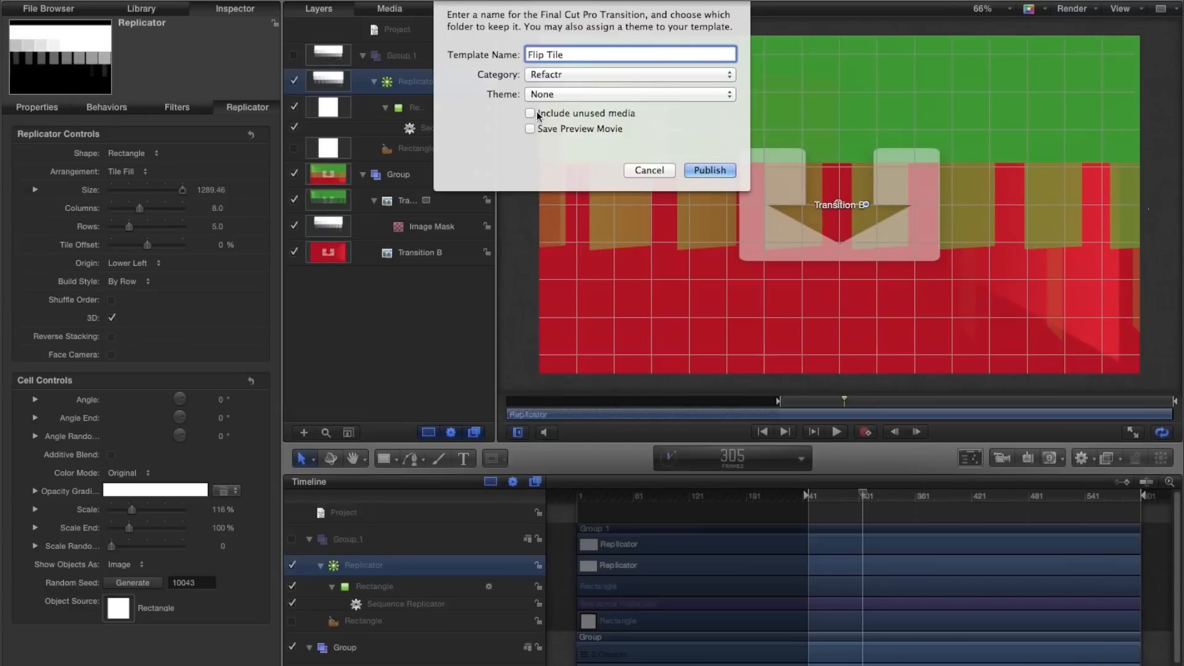
left_click(529, 129)
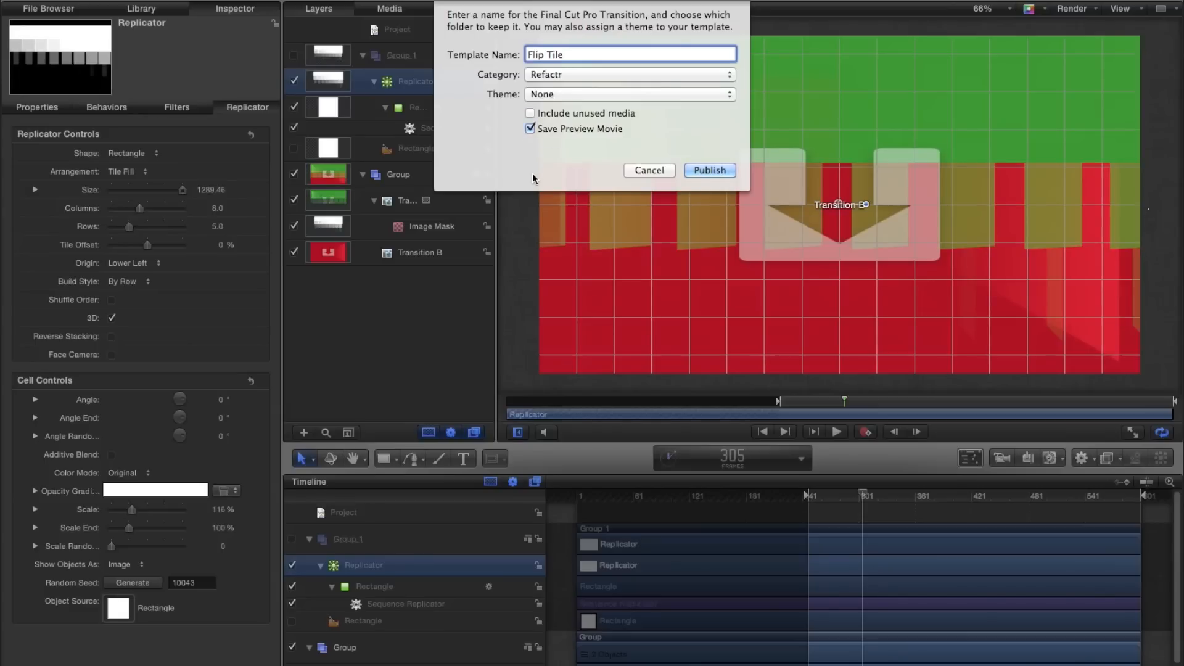
left_click(705, 170)
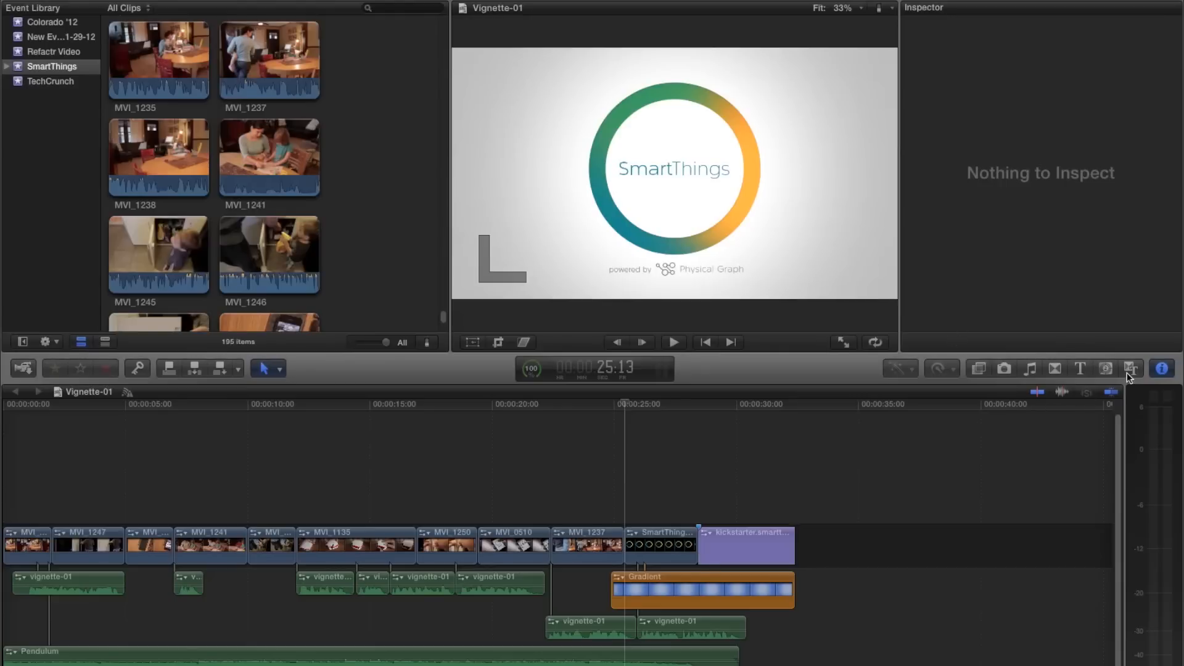
In Final Cut Pro, add the Refactr category's Tile Flip transition between the MVI_1237 and SmartThings clips
left_click(1056, 368)
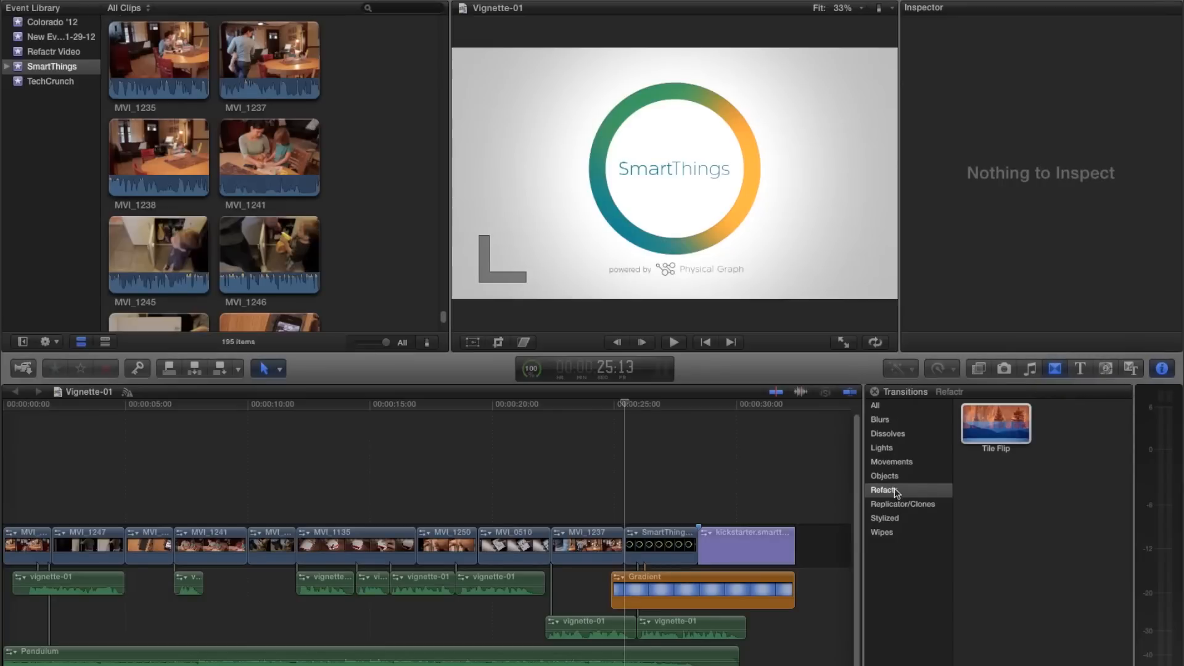
left_click(980, 423)
left_click(1029, 478)
left_click(1003, 424)
left_click_drag(624, 555, 626, 555)
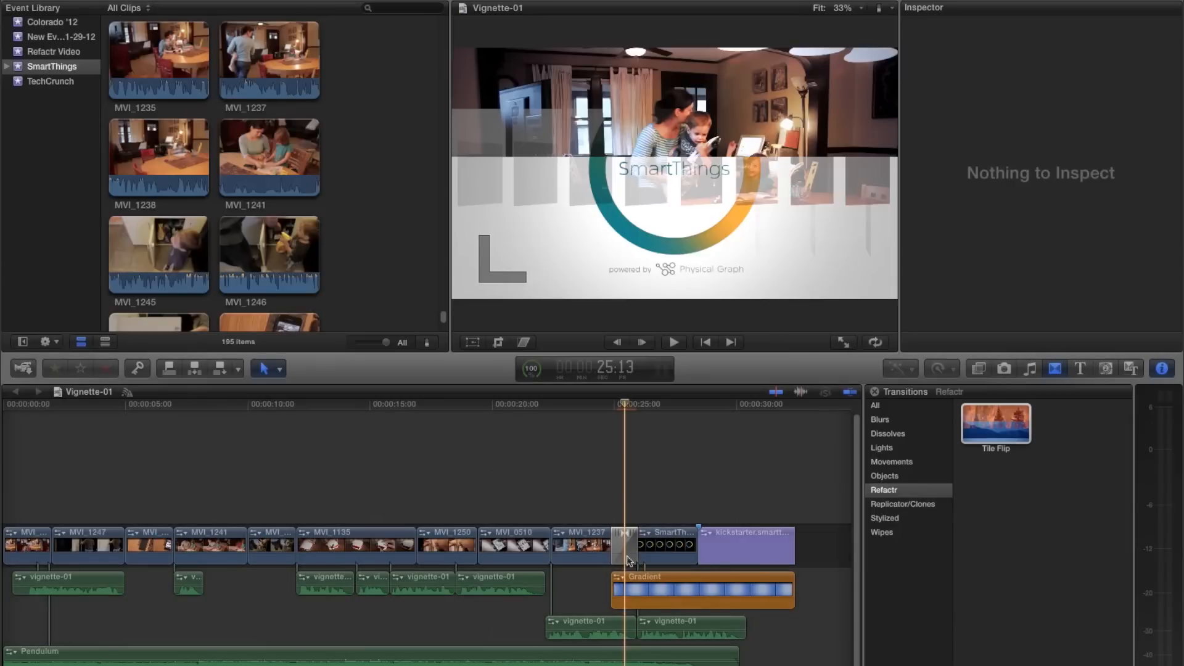
Select the Tile Flip transition in the timeline, preview it, and expand its Scale parameter for inspection
left_click(626, 547)
key("space")
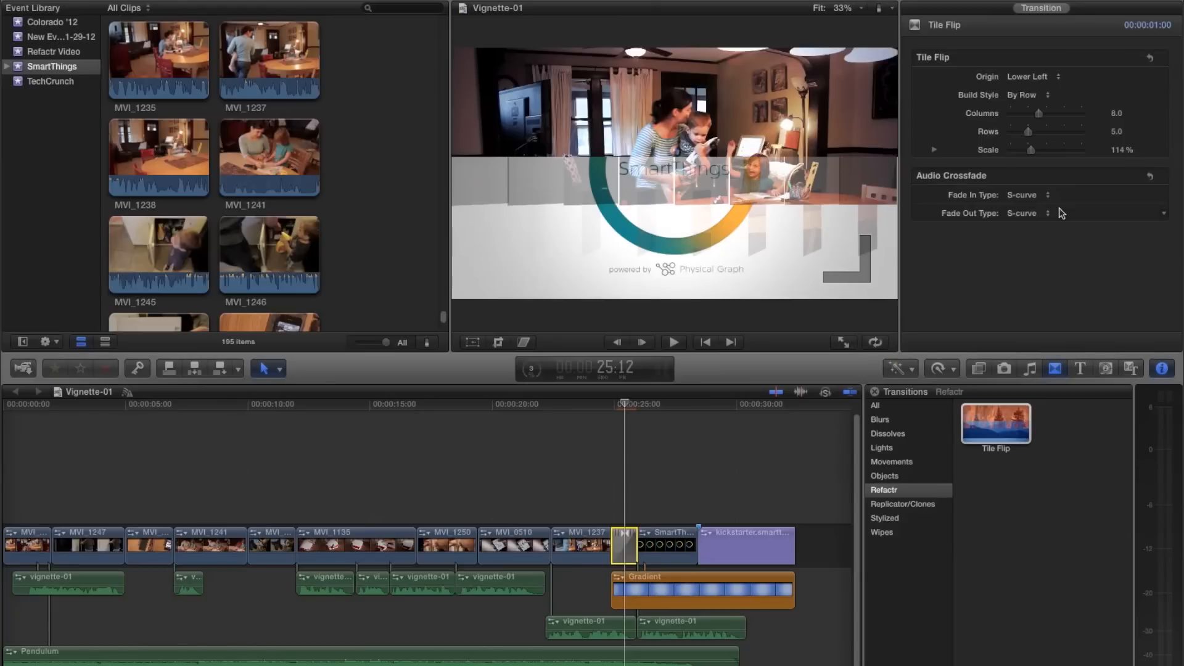
left_click(934, 150)
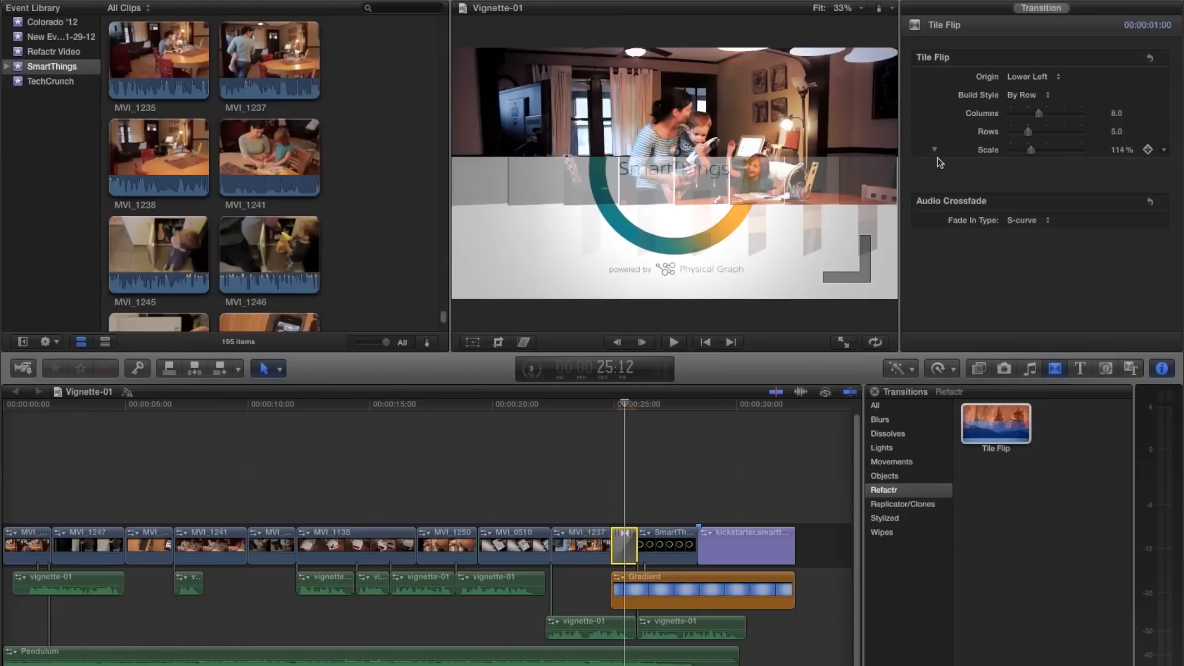